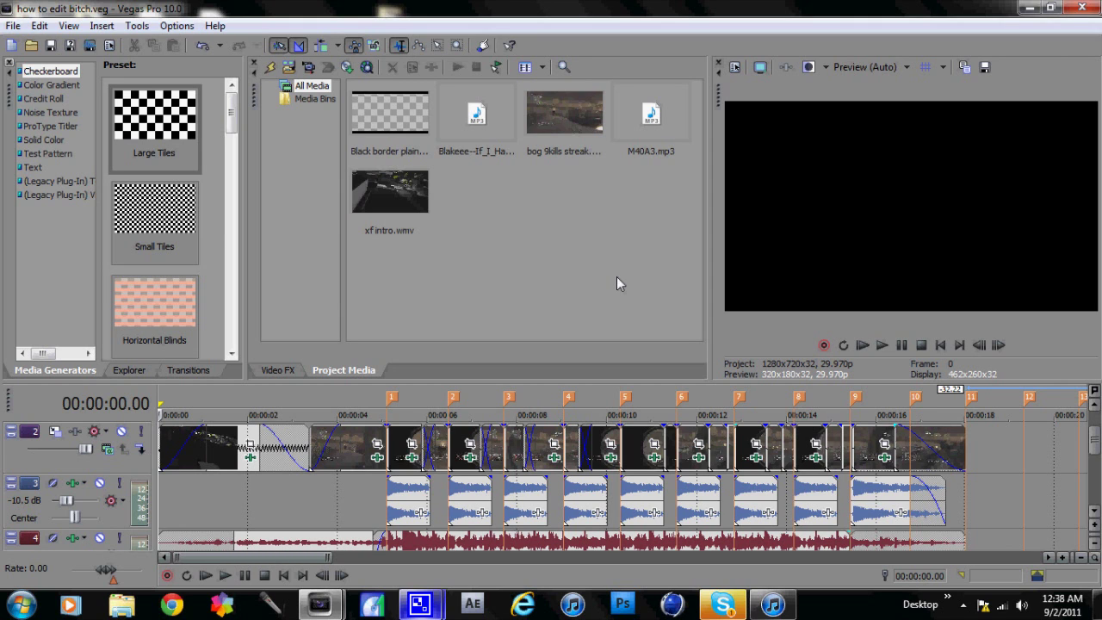
click(974, 457)
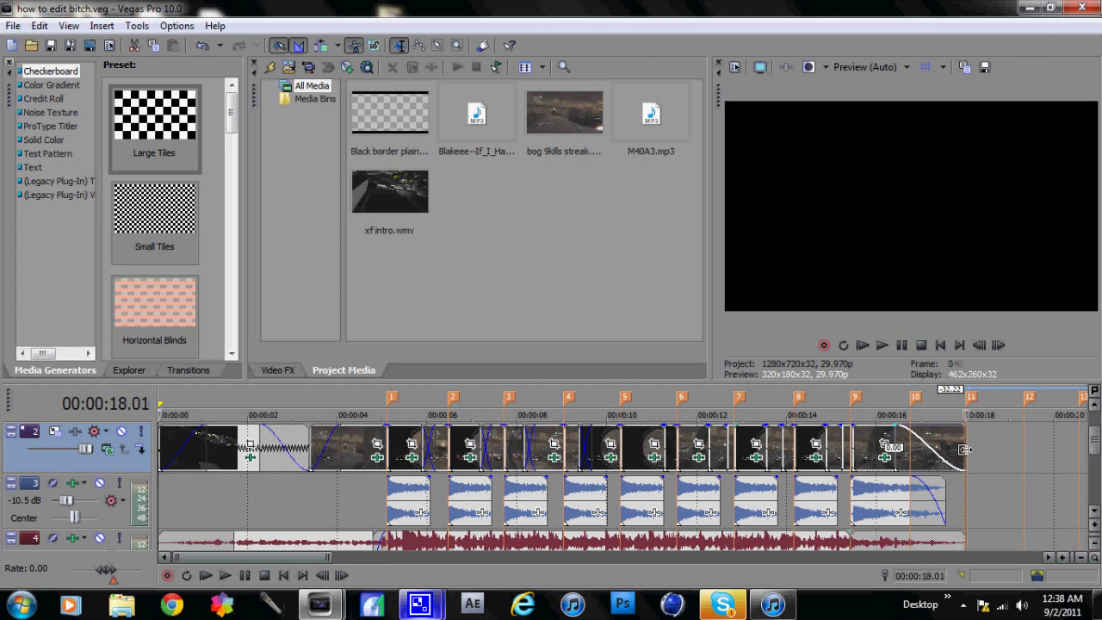
click(356, 456)
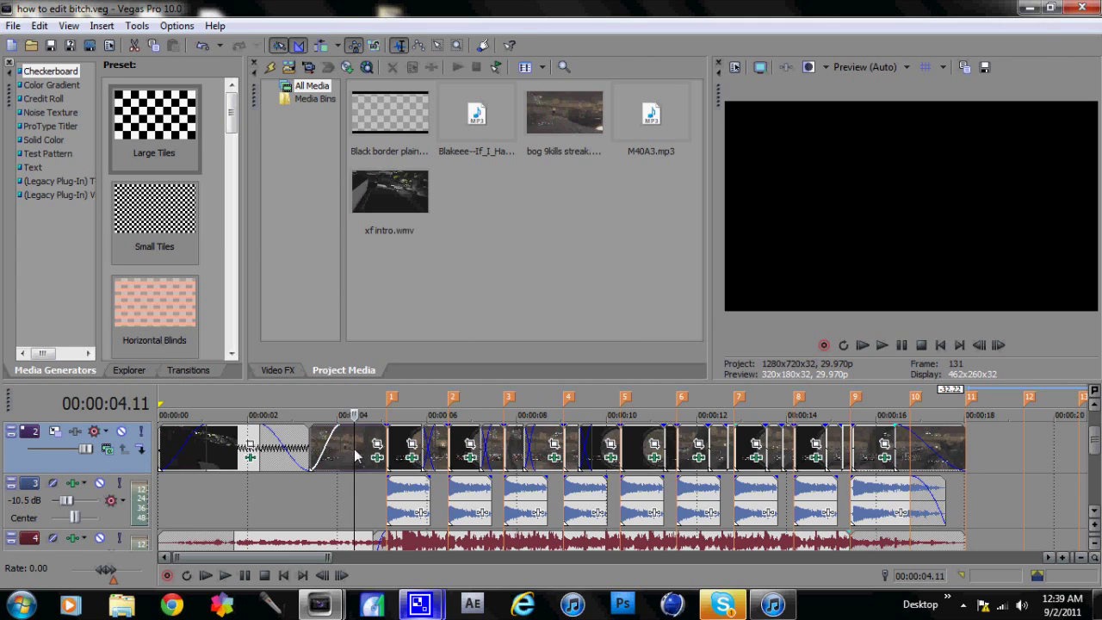
click(922, 345)
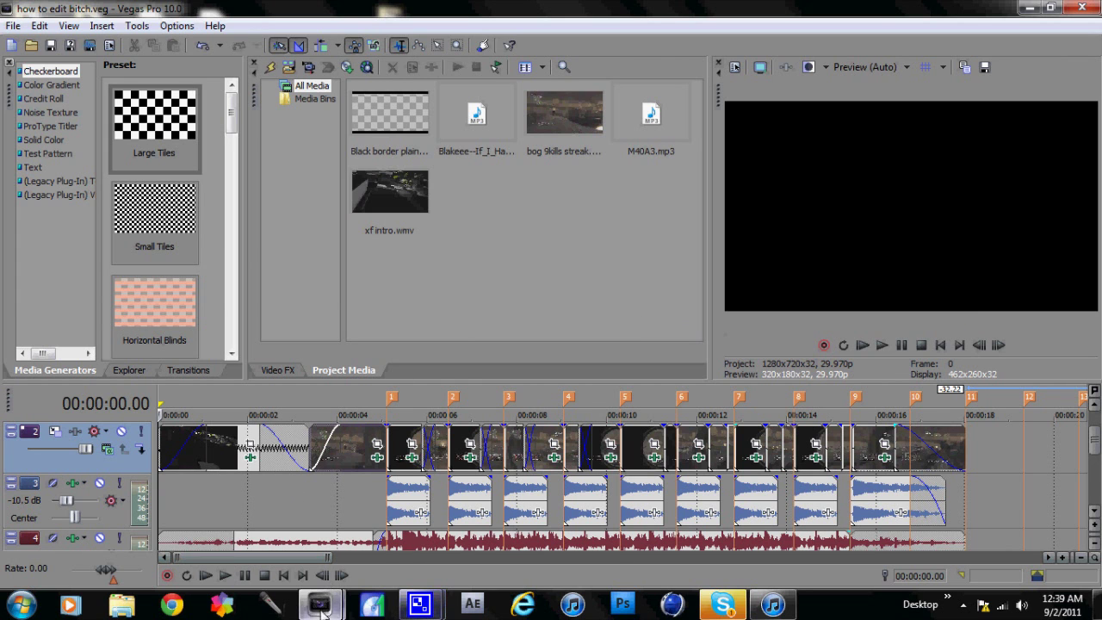
Step: Switch to the empty Untitled project and import the video bog 9kills streak.wmv from the Desktop
mouse_move(319, 604)
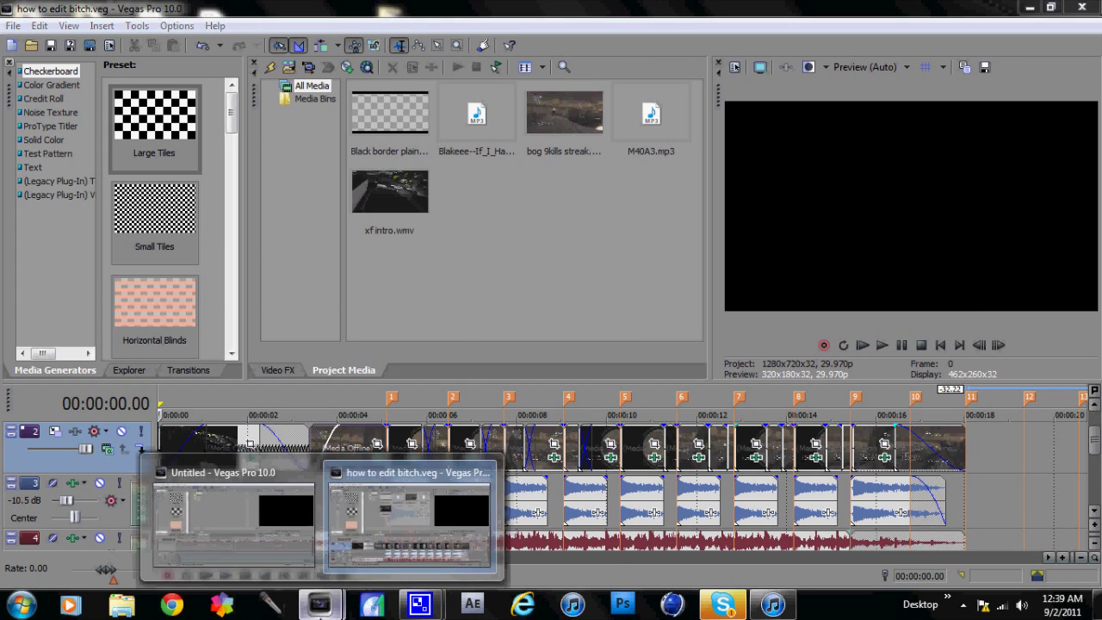
click(231, 516)
click(293, 67)
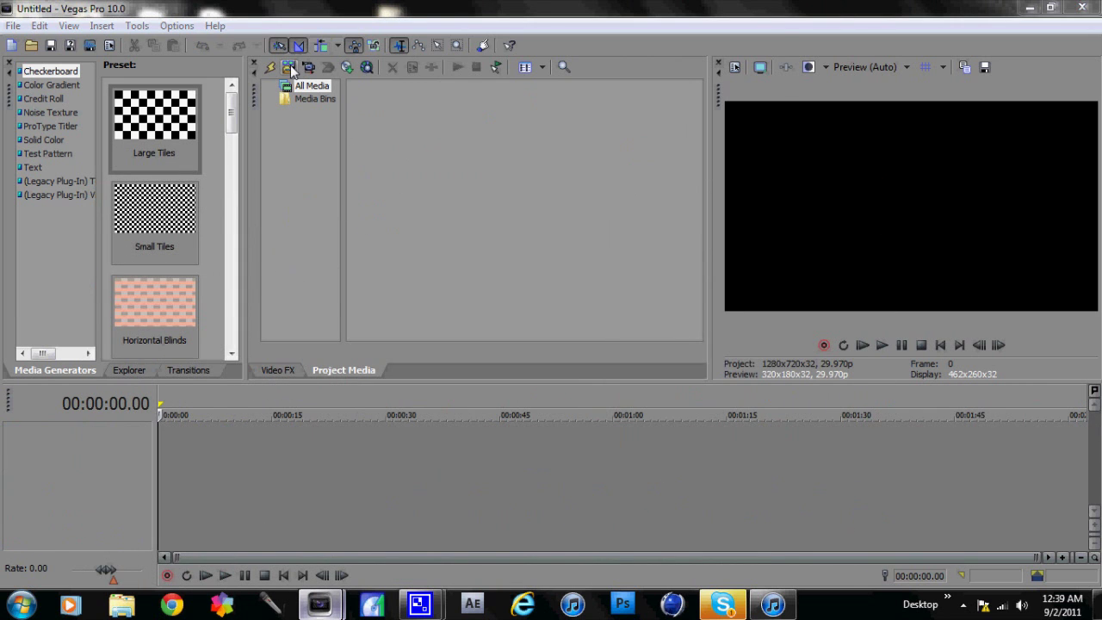
click(367, 164)
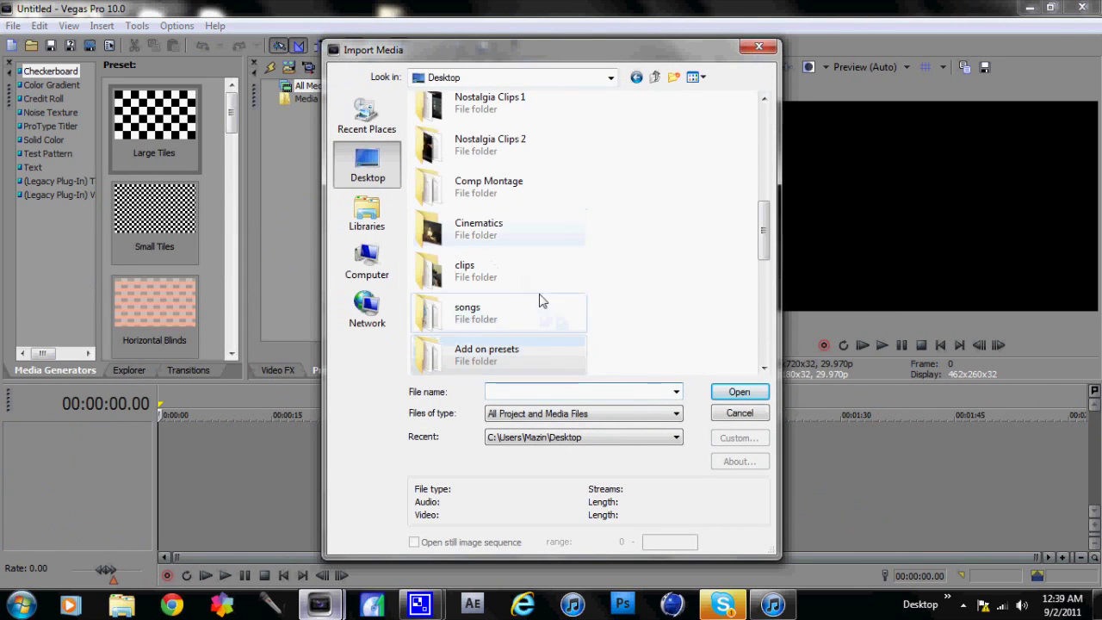
double_click(516, 274)
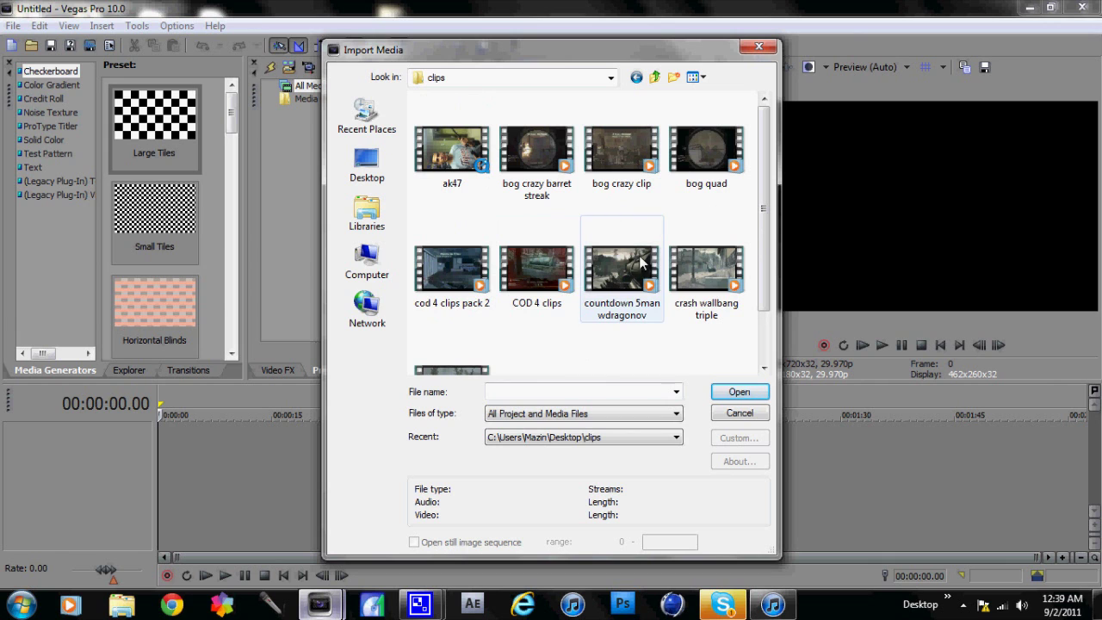
click(367, 163)
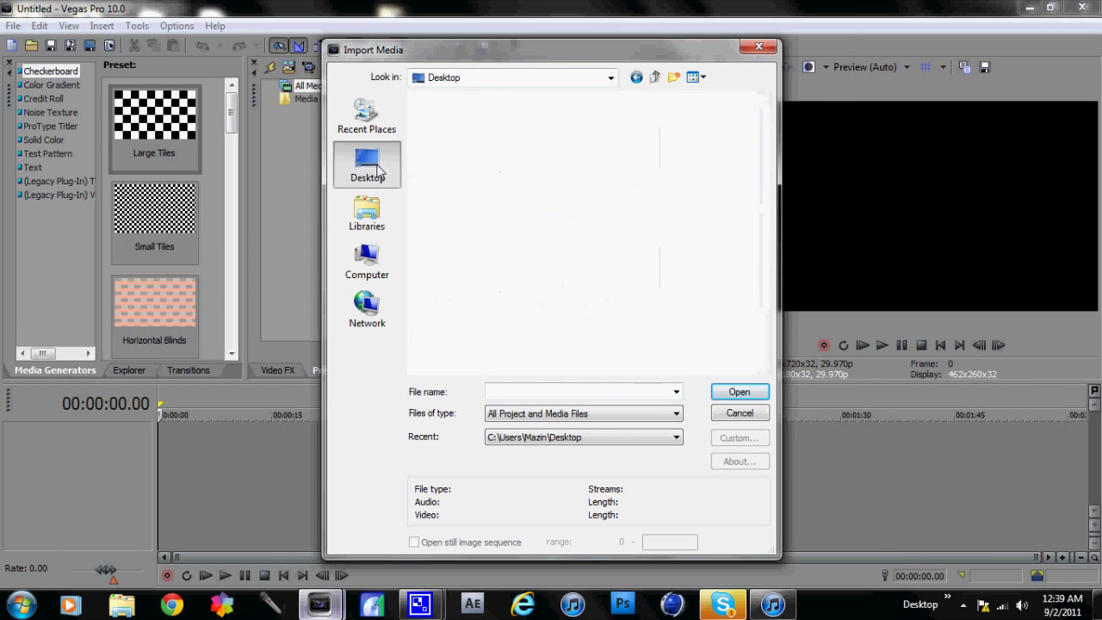
click(561, 392)
text(bog)
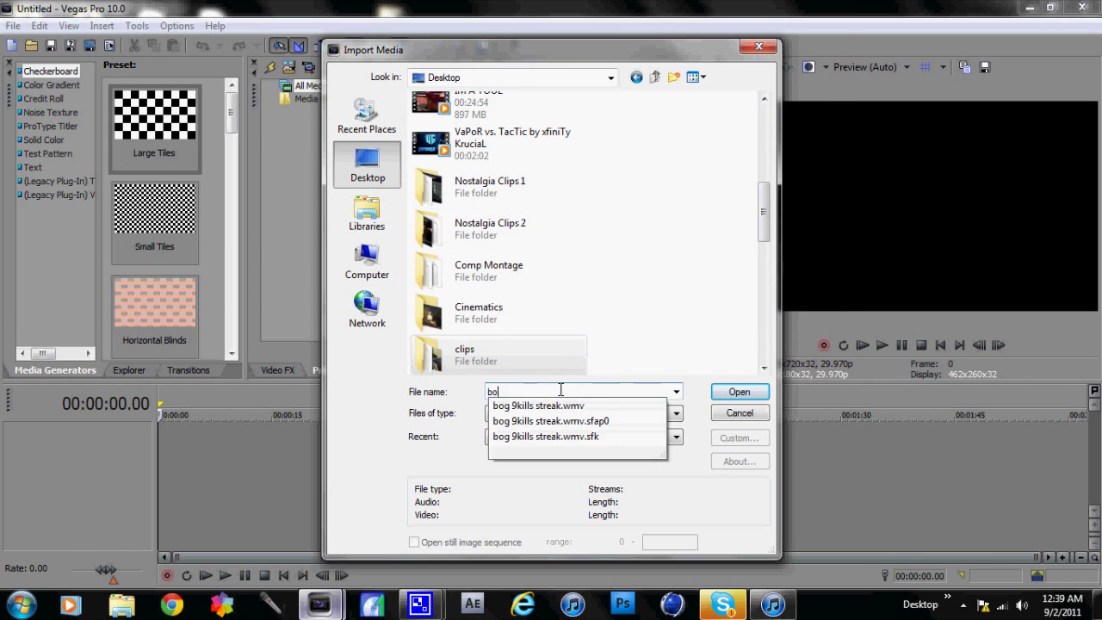
click(739, 392)
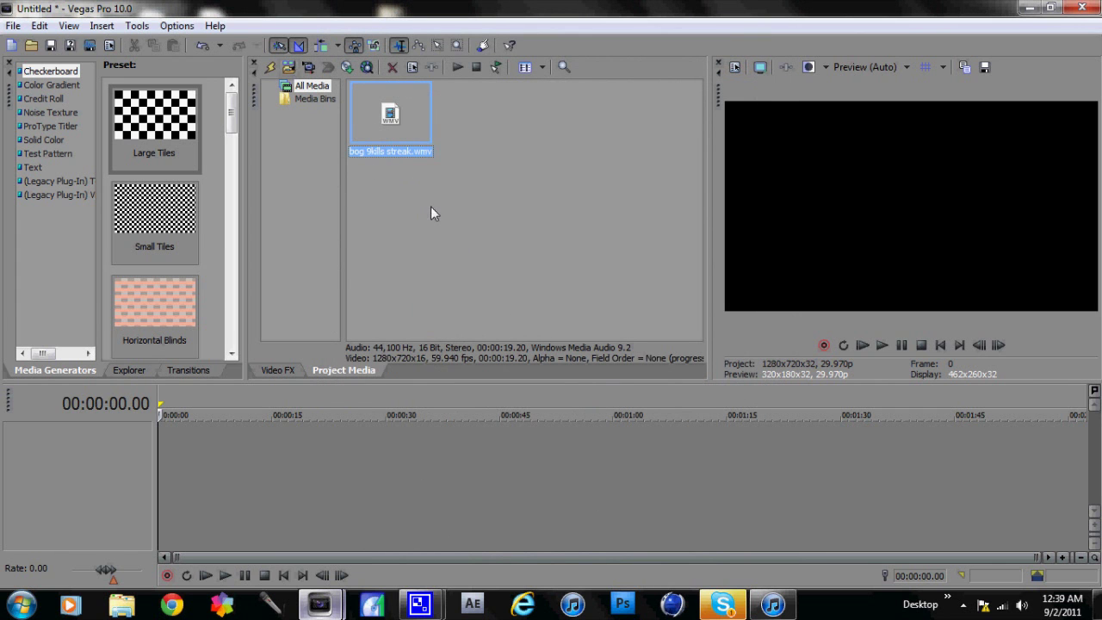
Step: Import the M40A3 MP3 sound from the Add on presets folder on the Desktop
double_click(431, 213)
text(s)
key(BackSpace)
text(add)
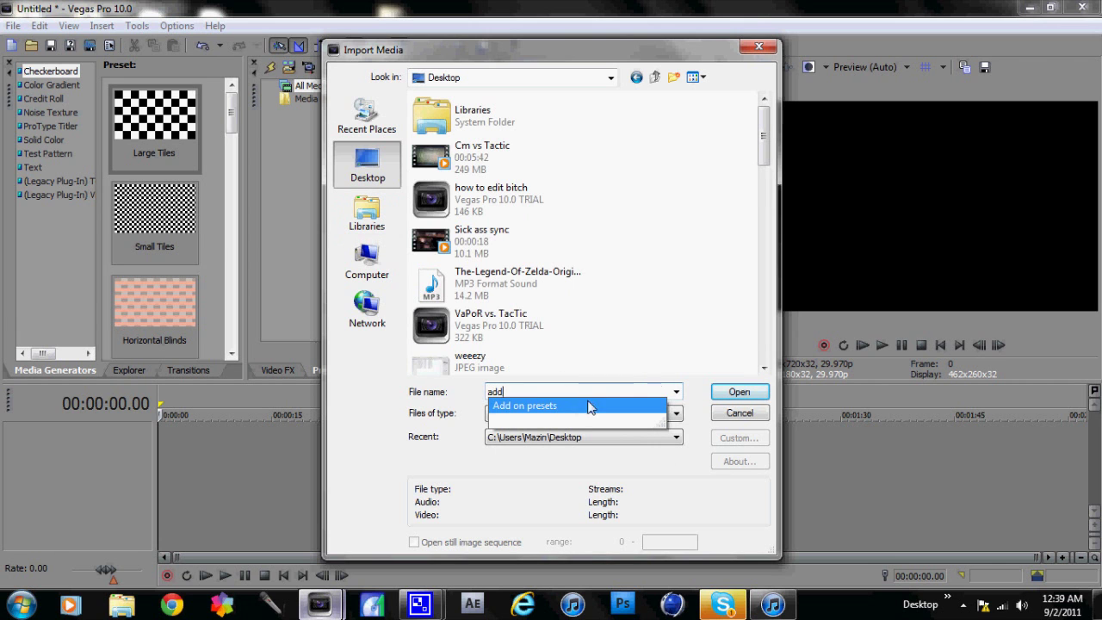
key(Return)
click(724, 392)
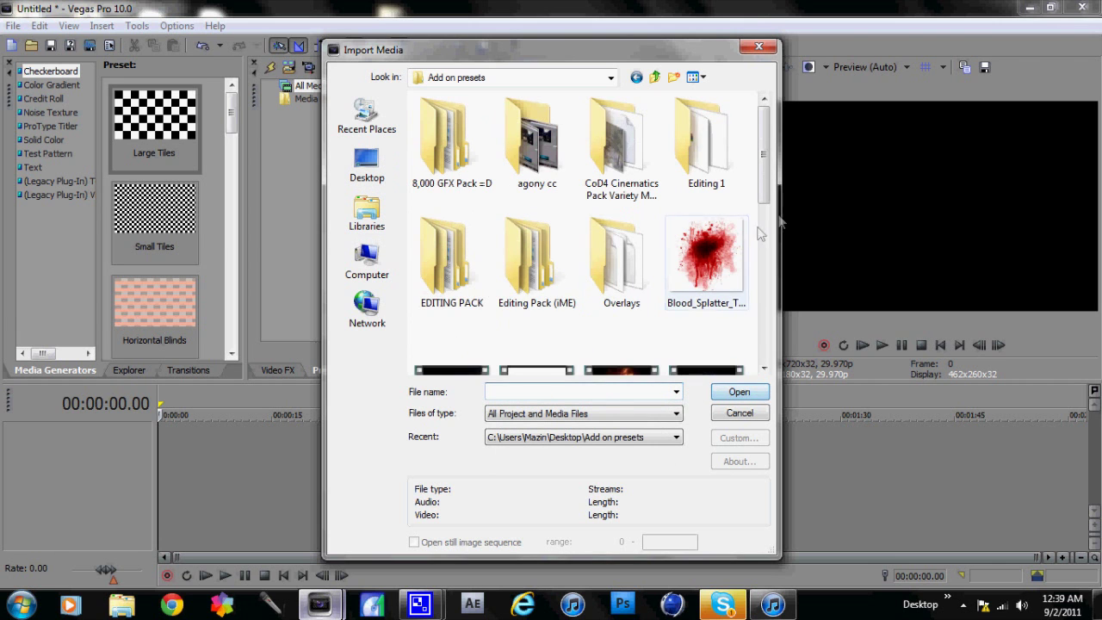
drag(764, 179, 796, 336)
double_click(536, 172)
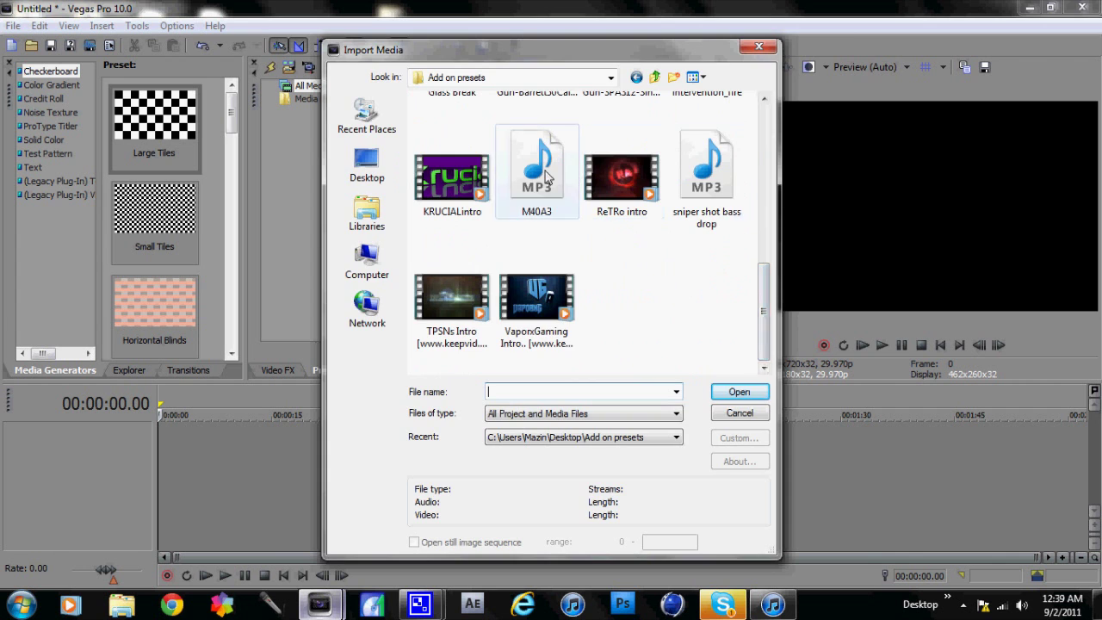
Step: Import the song Blakeee--If_I_Had_A_Milli.mp3 from the songs folder on the Desktop
click(291, 72)
click(364, 164)
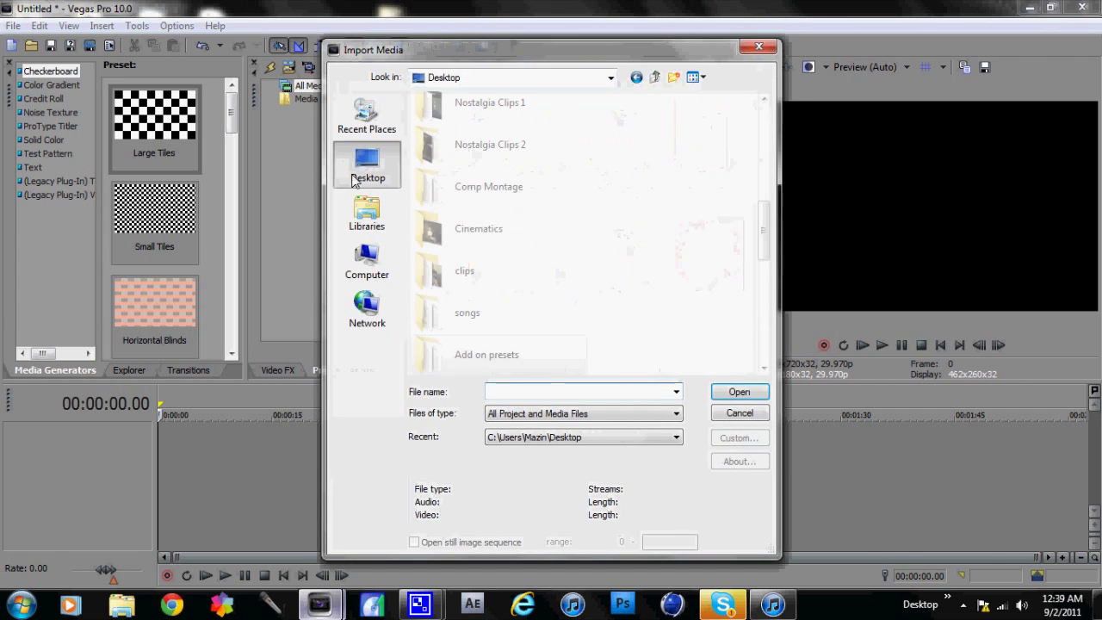
text(a)
key(BackSpace)
text(songs)
key(Return)
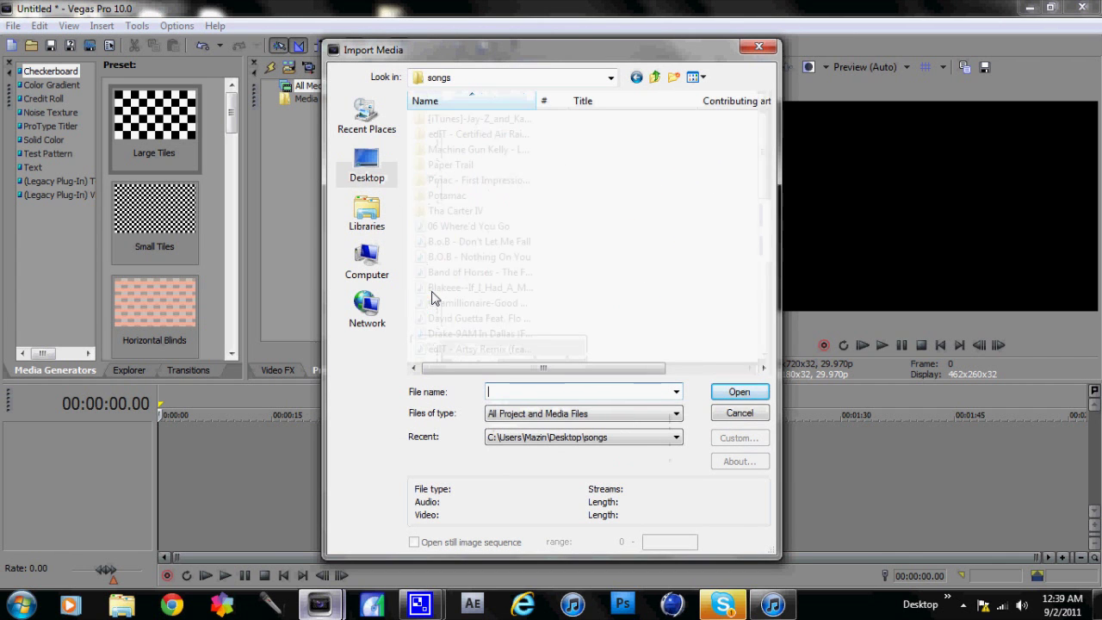
double_click(479, 288)
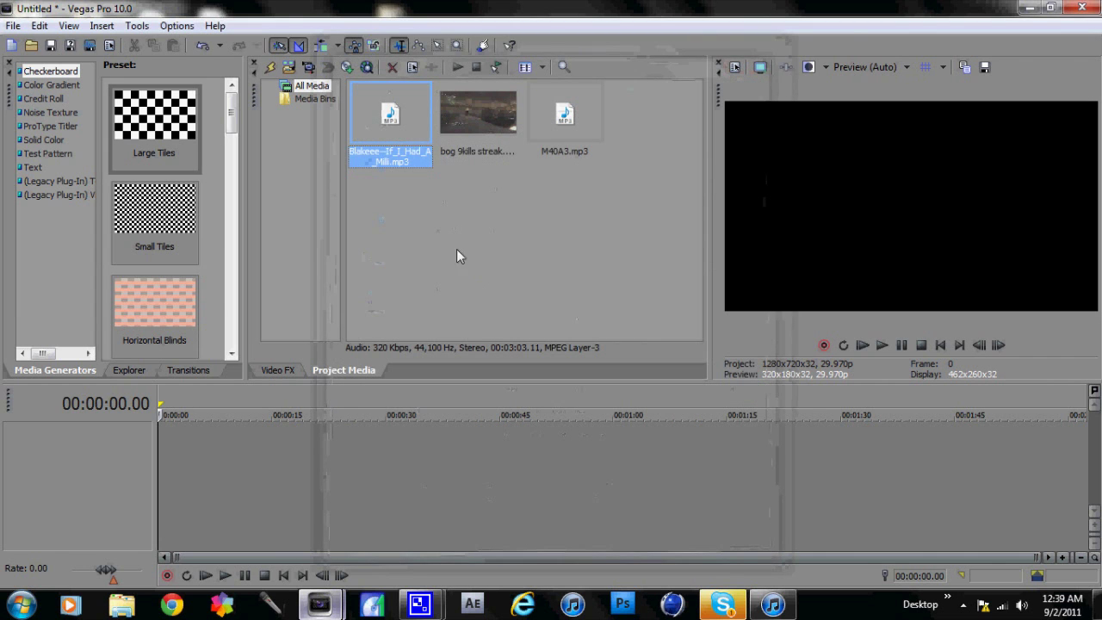
Step: Enlarge the timeline area and insert one video track and two audio tracks
right_click(247, 427)
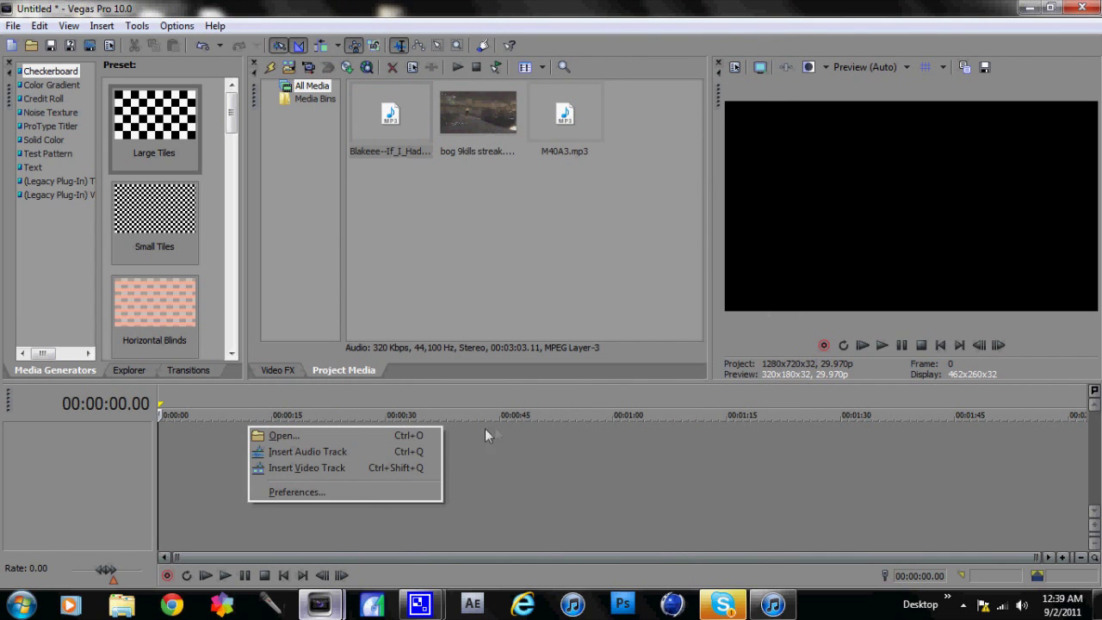
click(536, 383)
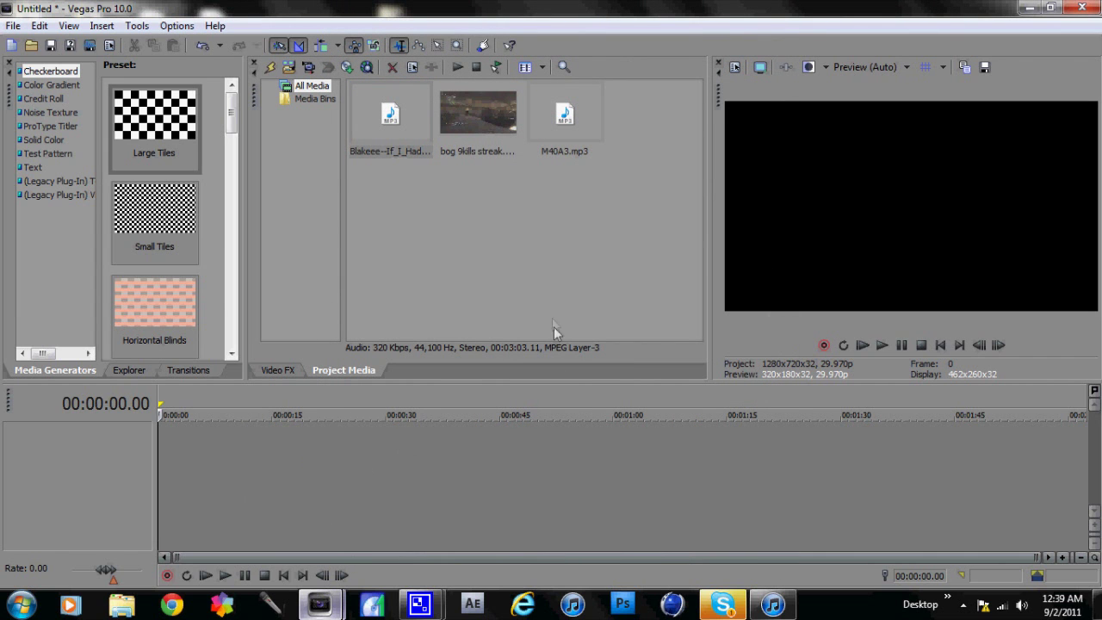
drag(546, 381, 546, 340)
right_click(422, 423)
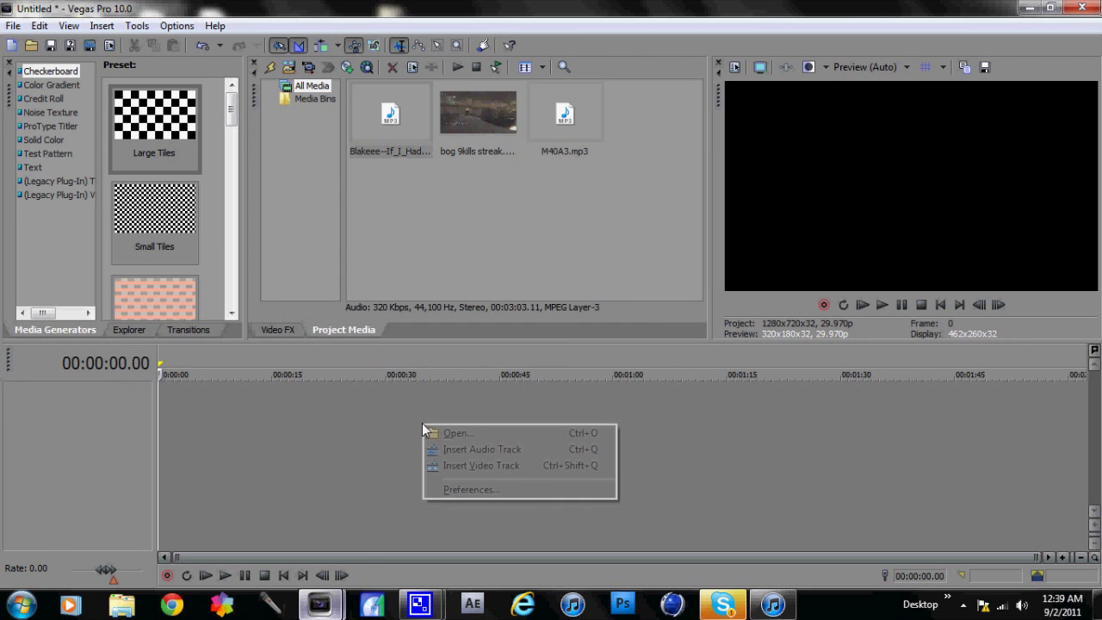
click(498, 448)
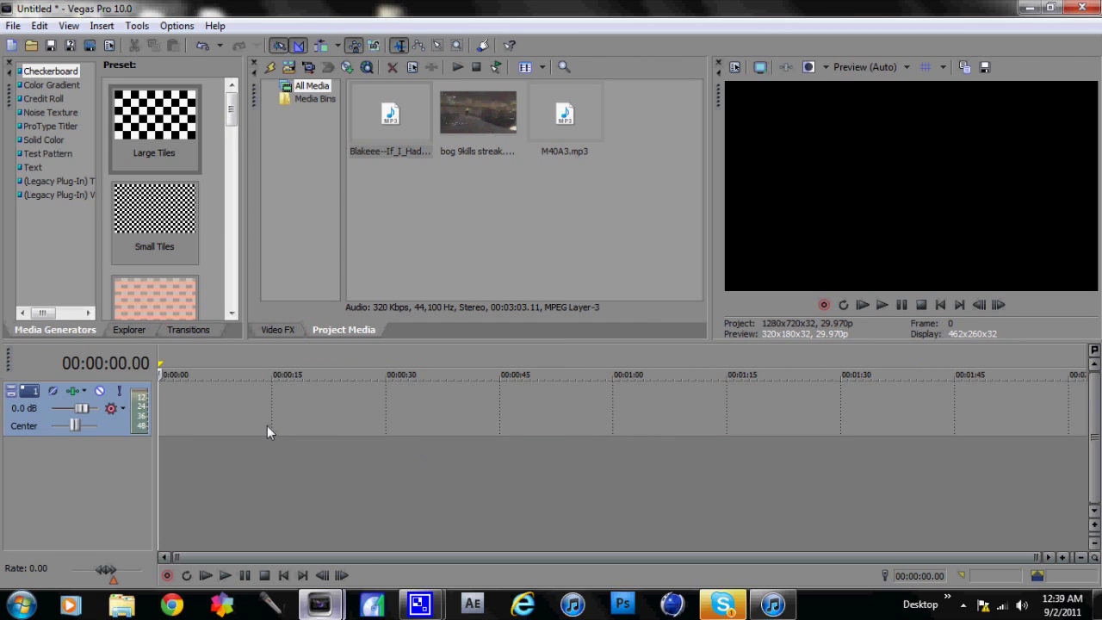
right_click(271, 449)
click(318, 477)
right_click(300, 528)
click(358, 494)
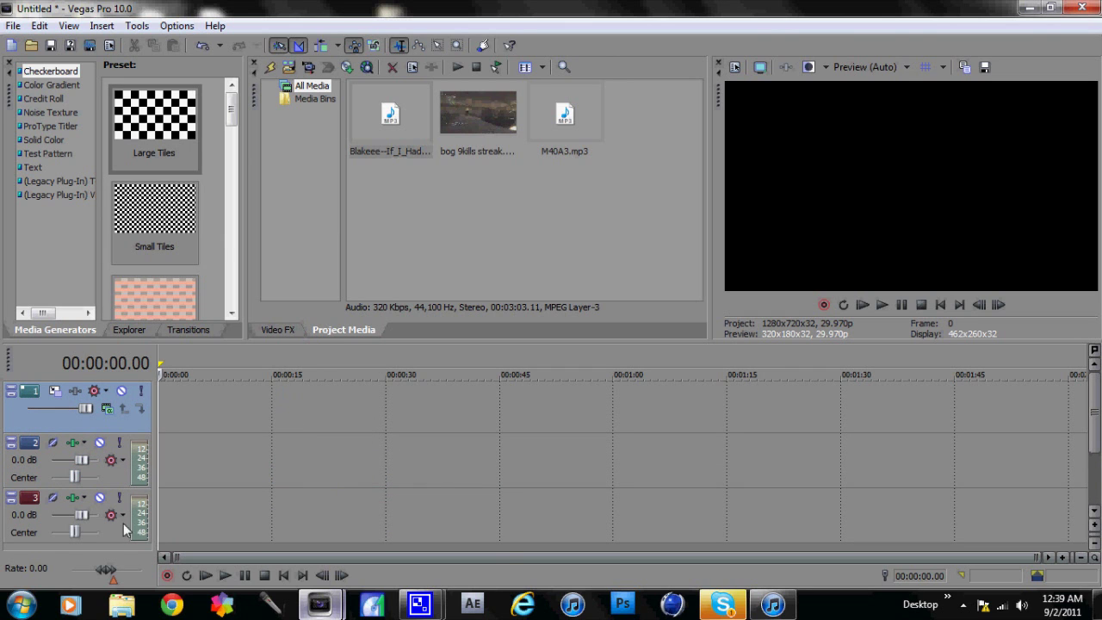
Step: Place the bog 9kills streak clip at the start of the video track and delete only its separated audio
mouse_move(514, 117)
mouse_down()
mouse_move(223, 452)
mouse_move(180, 457)
mouse_up()
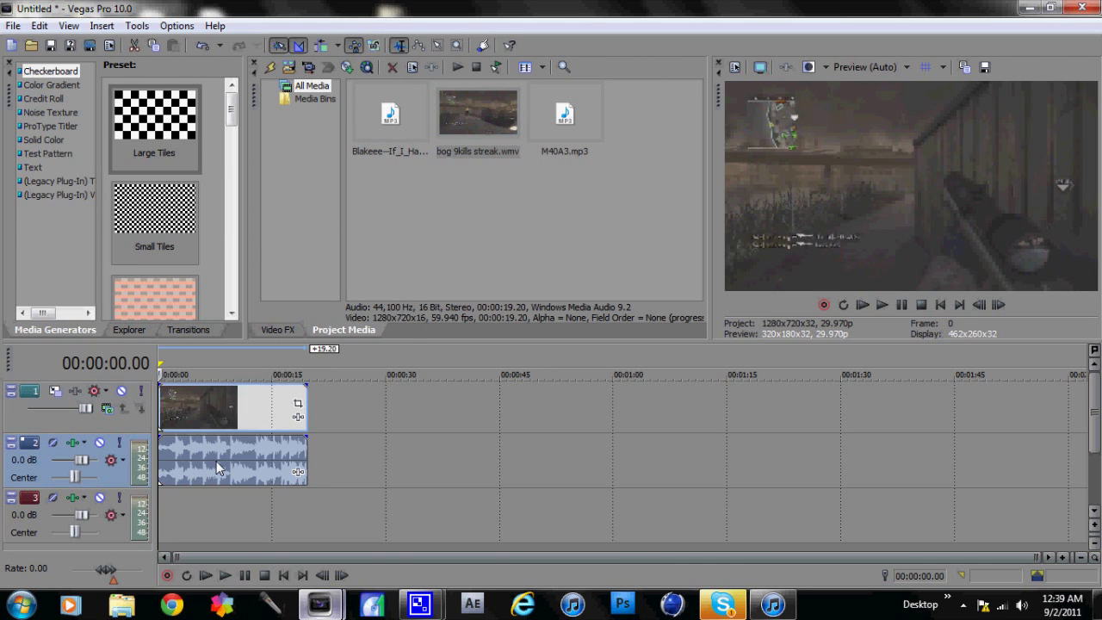
right_click(216, 461)
mouse_move(320, 377)
click(468, 401)
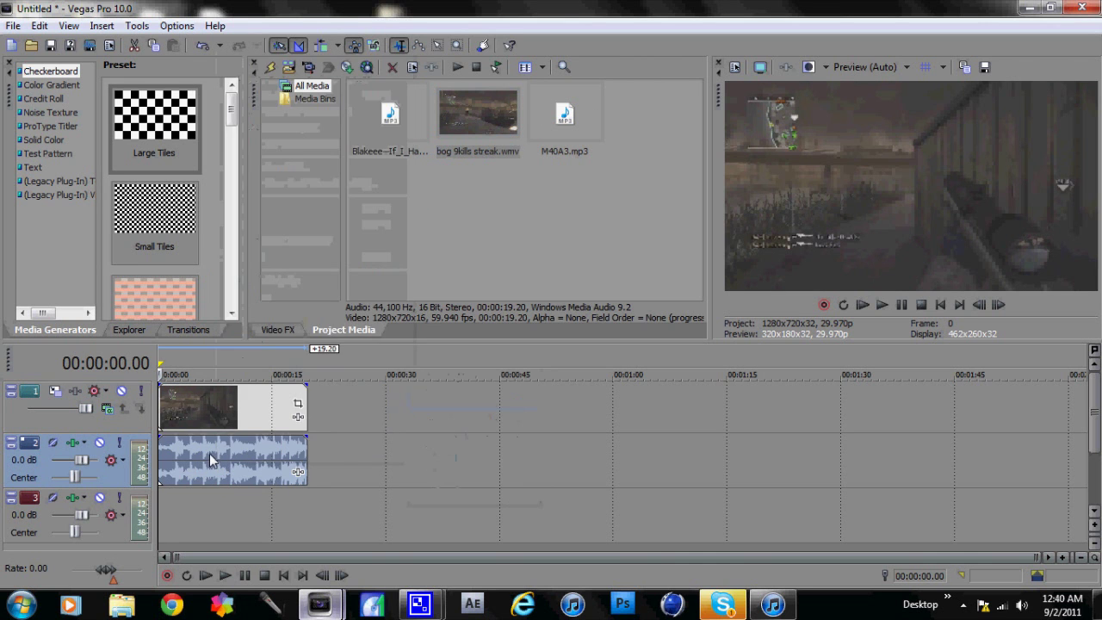
click(209, 453)
key(Delete)
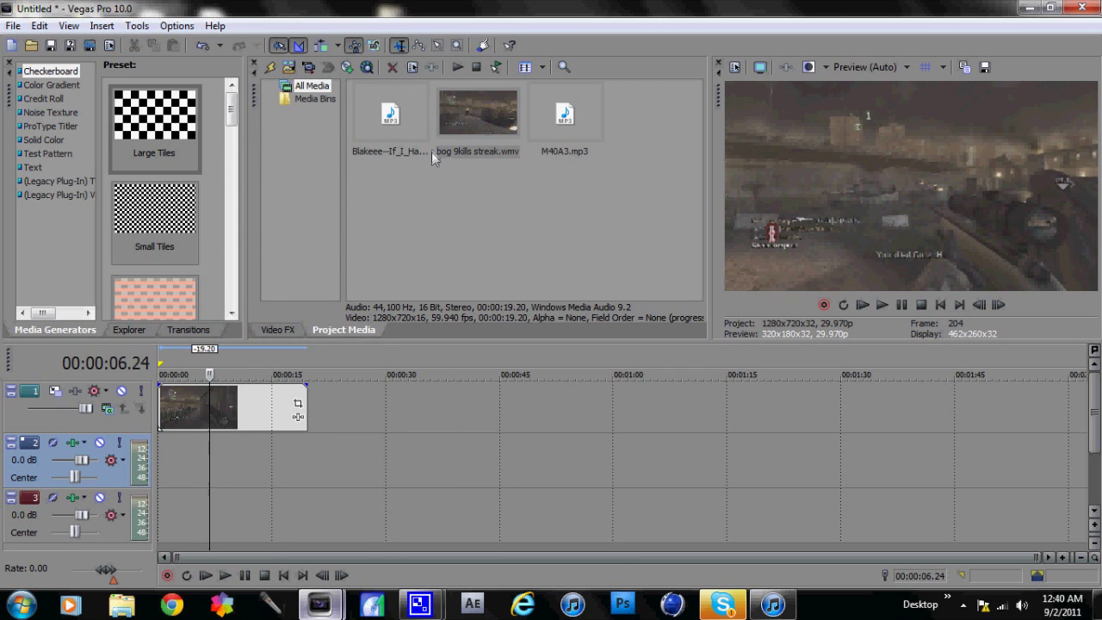
Step: Place the Blakeee--If_I_Had_A_Milli song at the start of audio track 3 and return the playhead to the beginning
drag(402, 138, 185, 525)
scroll(181, 400, down, 2)
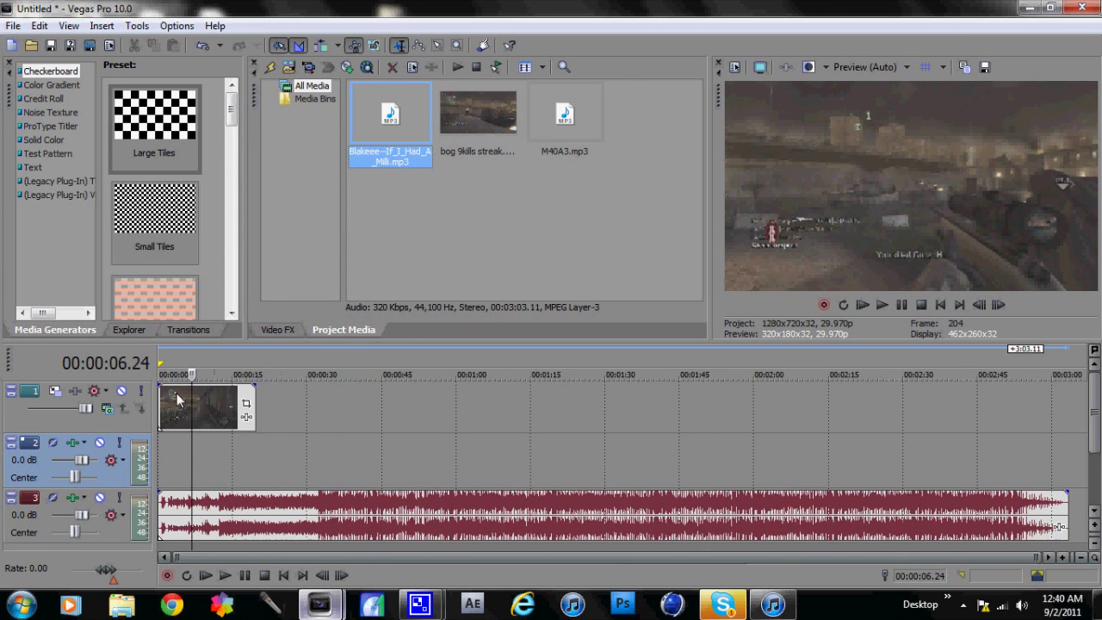
click(164, 397)
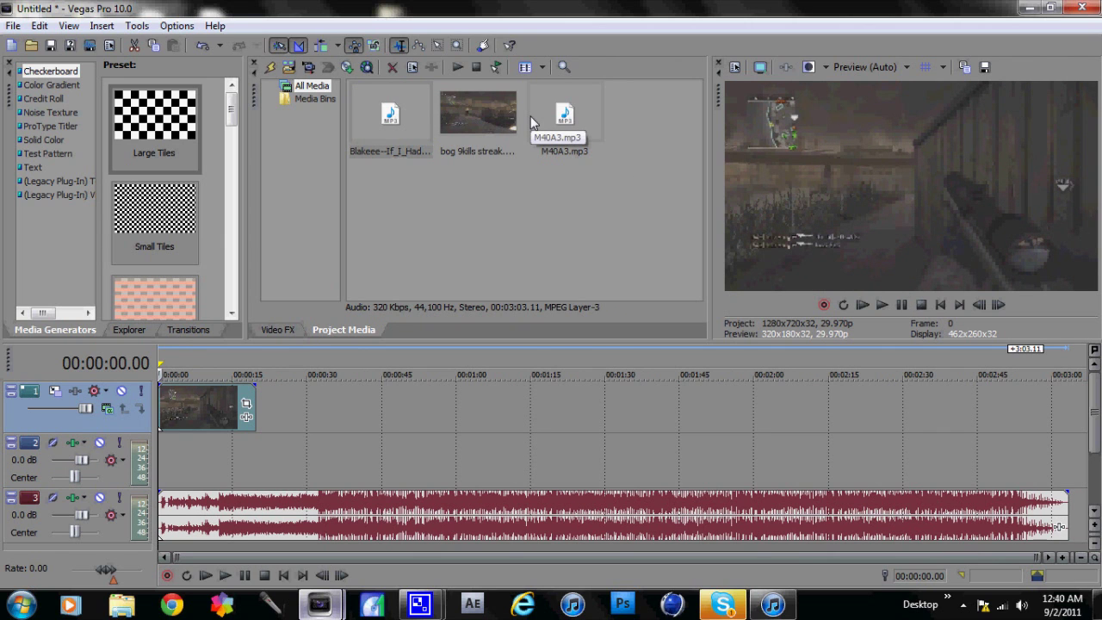
drag(579, 133, 411, 245)
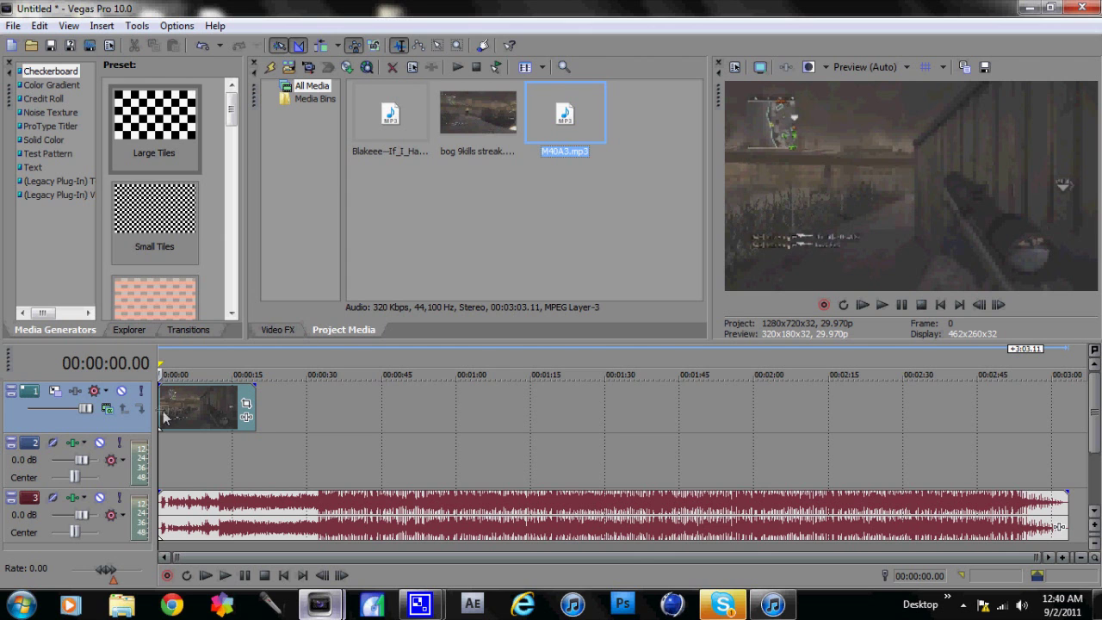
Step: Play the beginning of the project briefly and lower the system volume to 49
click(865, 305)
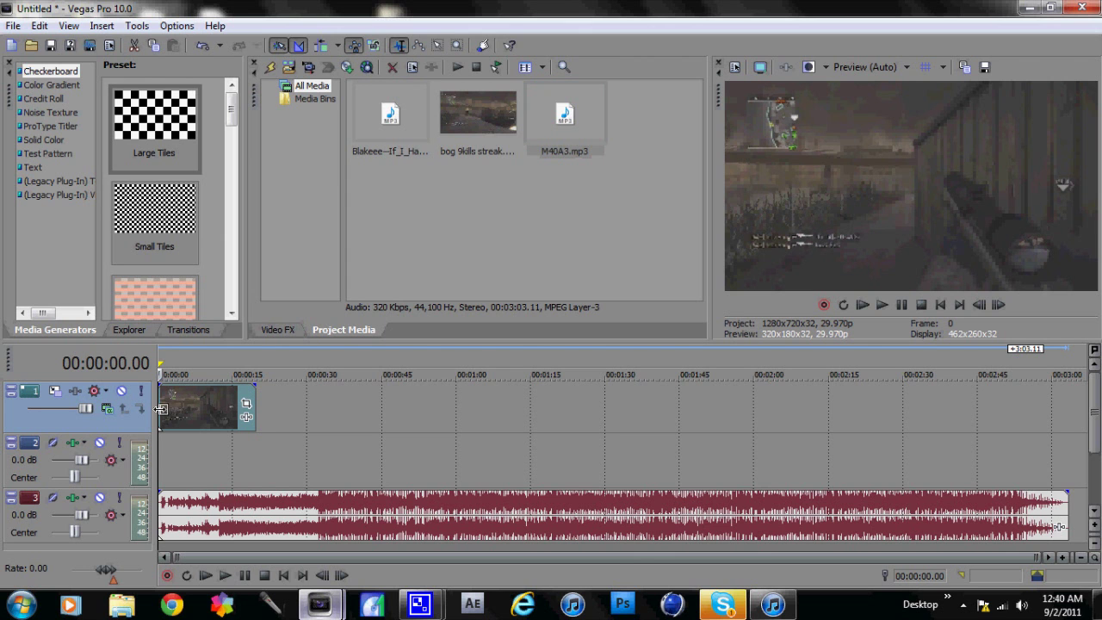
click(902, 305)
click(1024, 607)
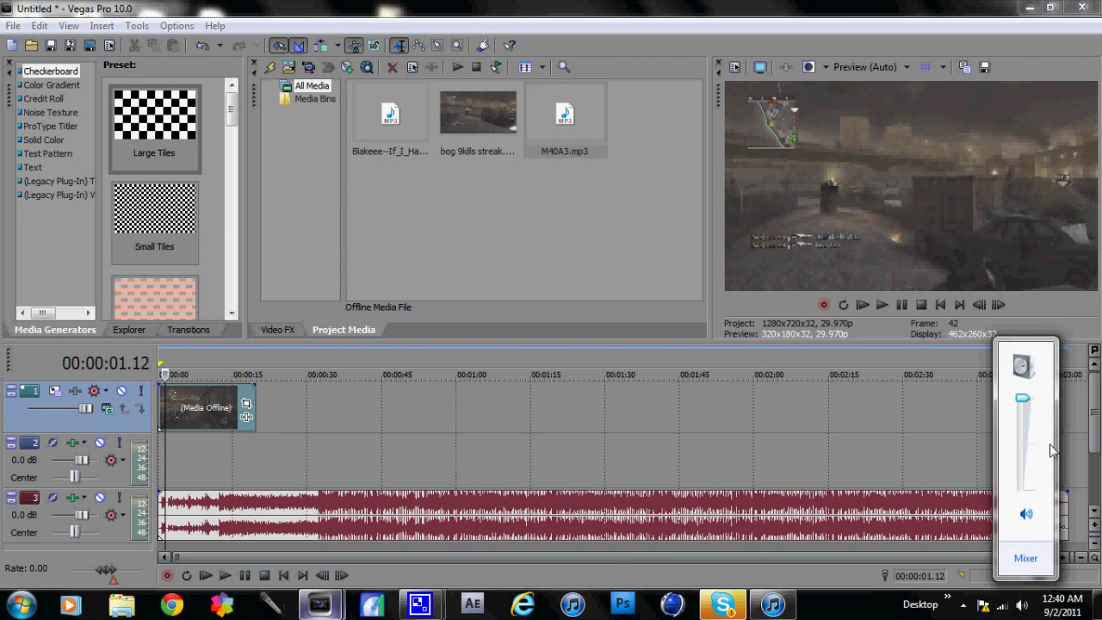
drag(1025, 403, 1023, 446)
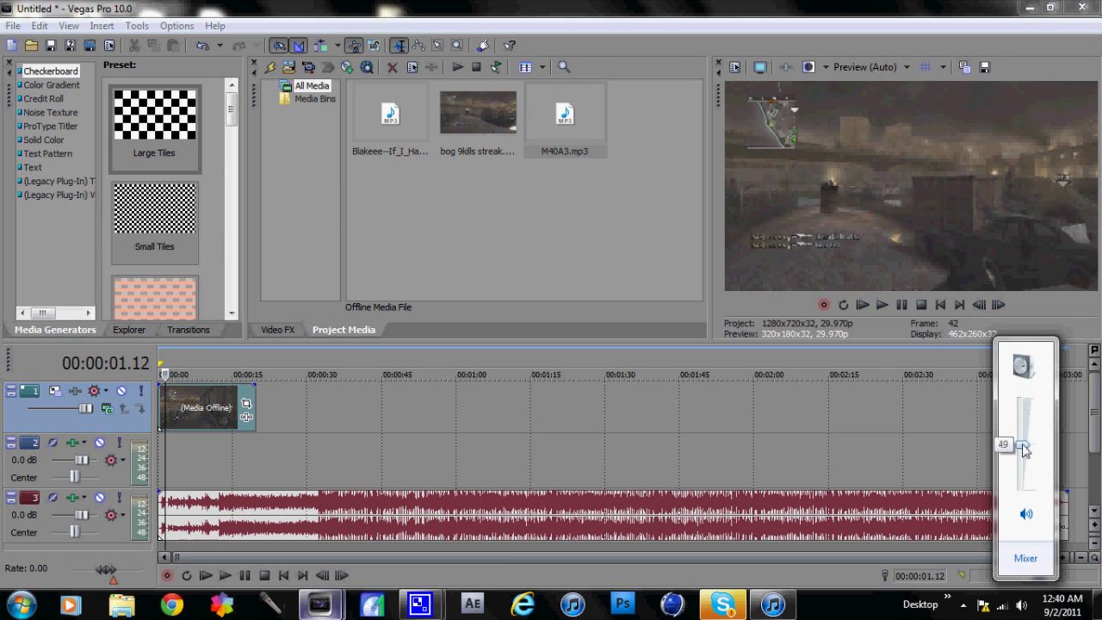
Step: Audition the song for the point where its waveform becomes denser and split it at 00:00:32.14
click(242, 517)
click(240, 509)
key(space)
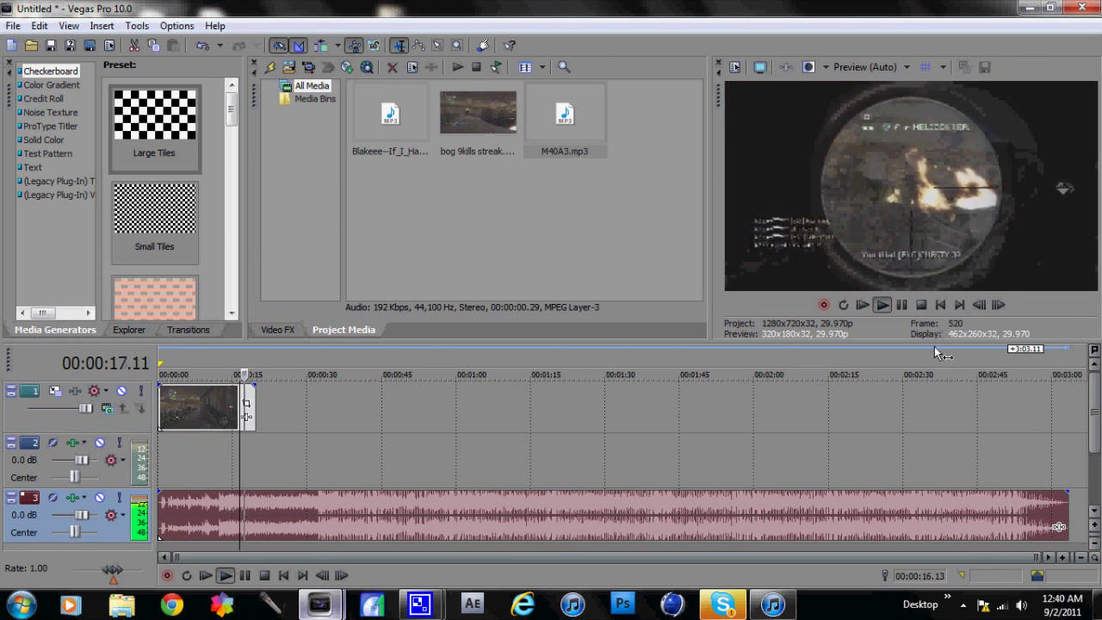
key(Return)
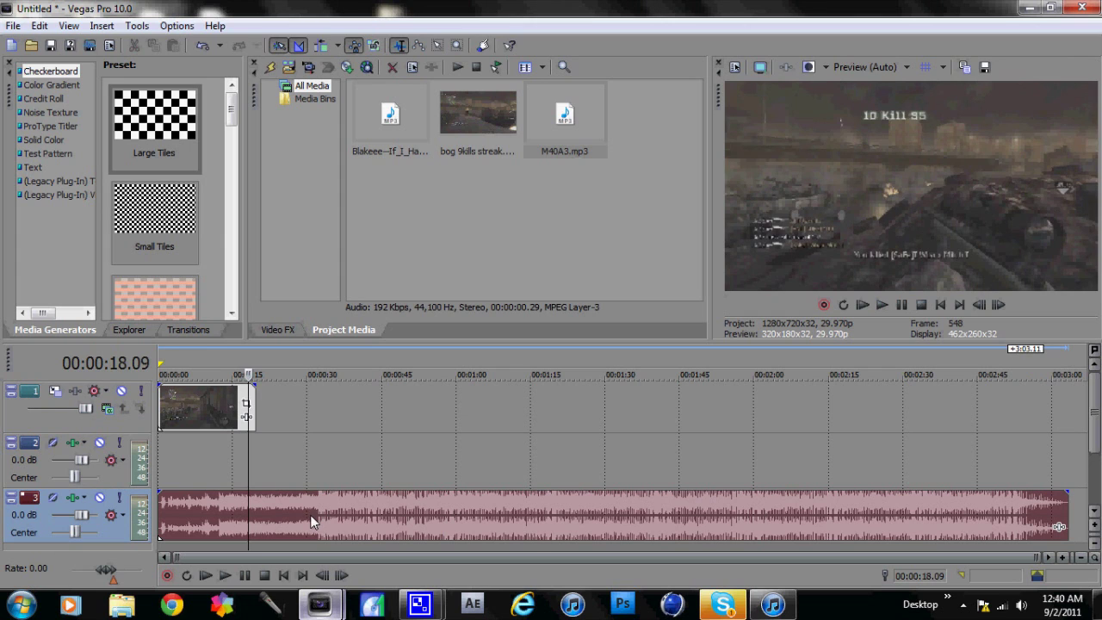
click(271, 504)
click(305, 501)
key(space)
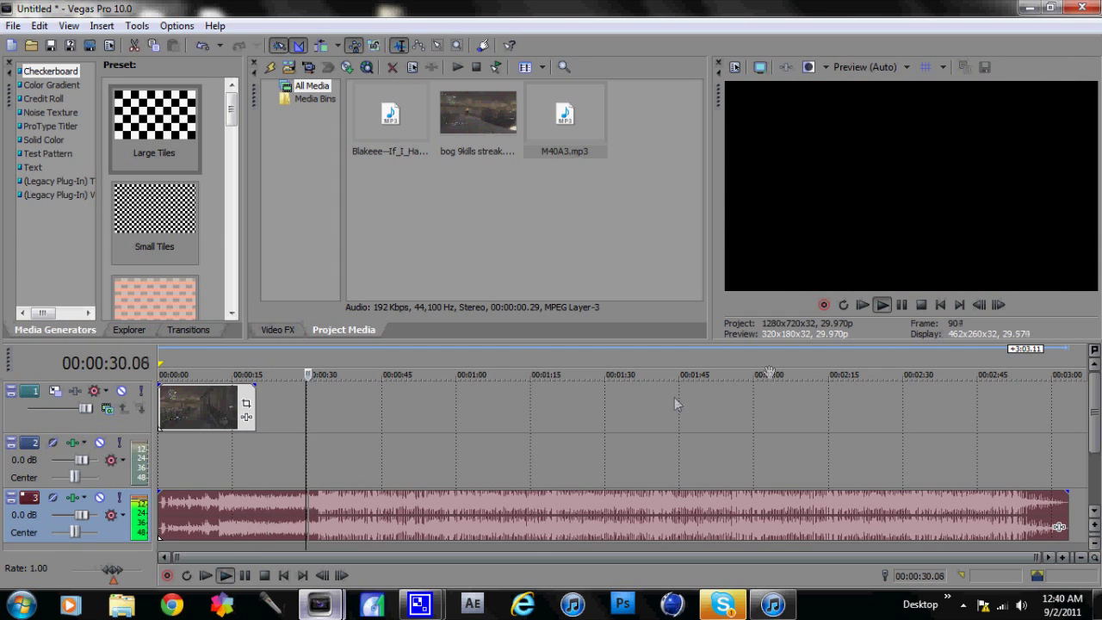
click(902, 305)
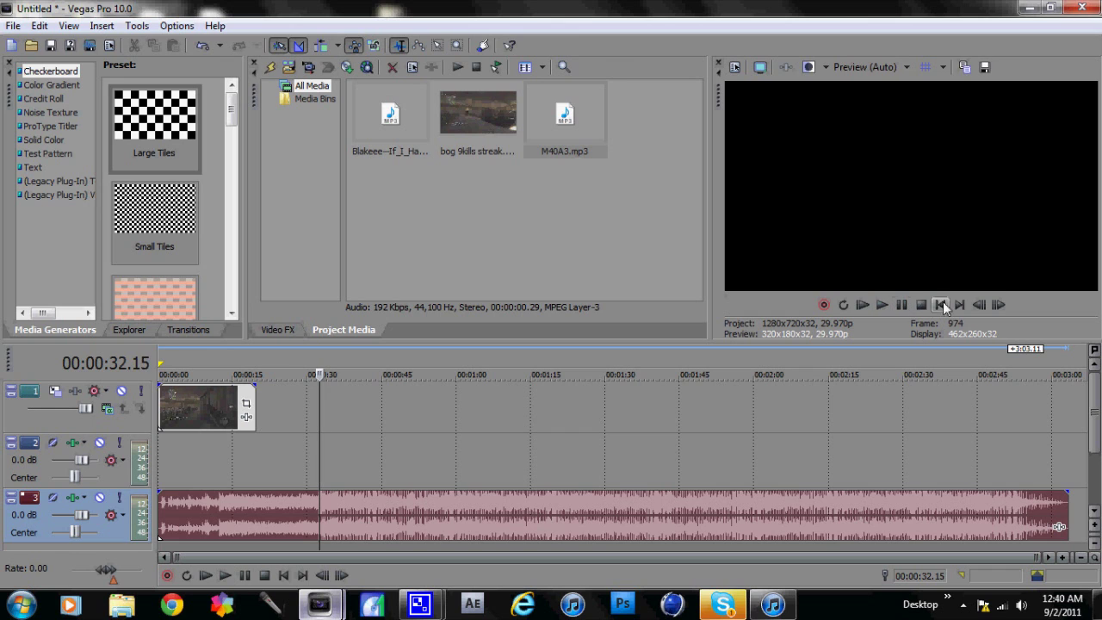
click(942, 305)
key(s)
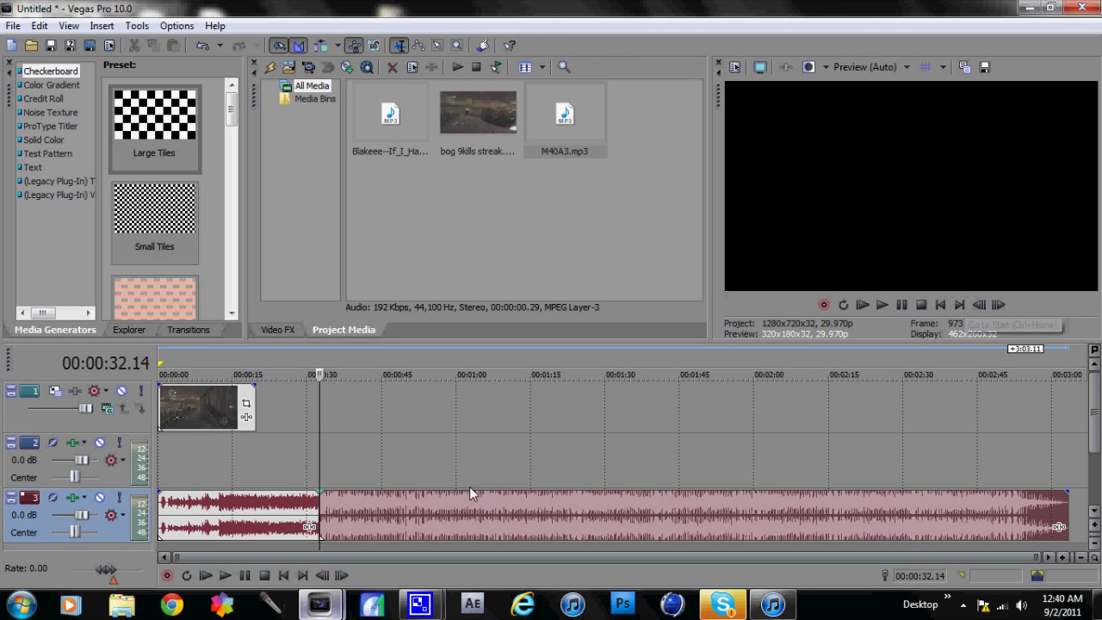
Step: Split the song's first section at about 00:00:28 and delete the part before the split
click(267, 512)
click(293, 504)
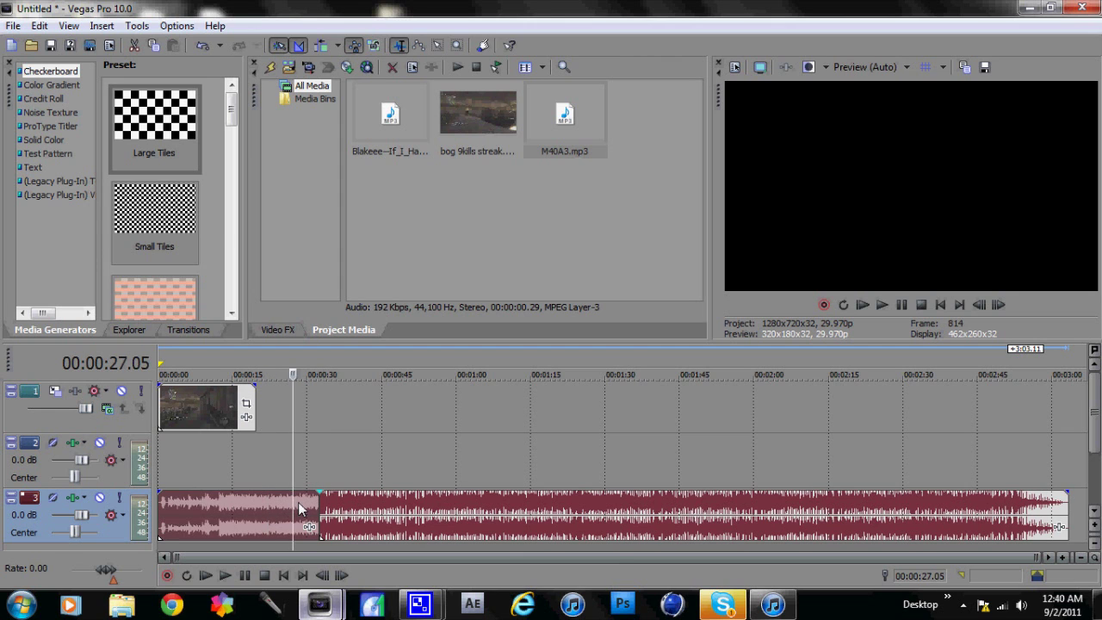
click(298, 502)
key(s)
key(Delete)
click(273, 504)
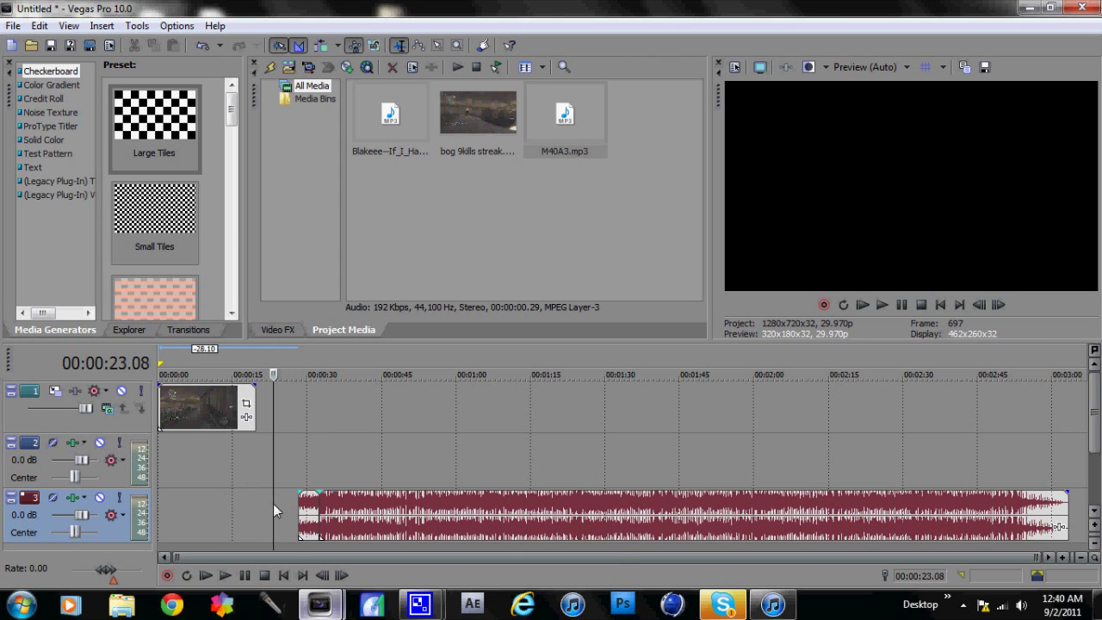
Step: Find the first sniper shot frame by frame from the clip's start and split the video at 00:00:02.15
click(163, 399)
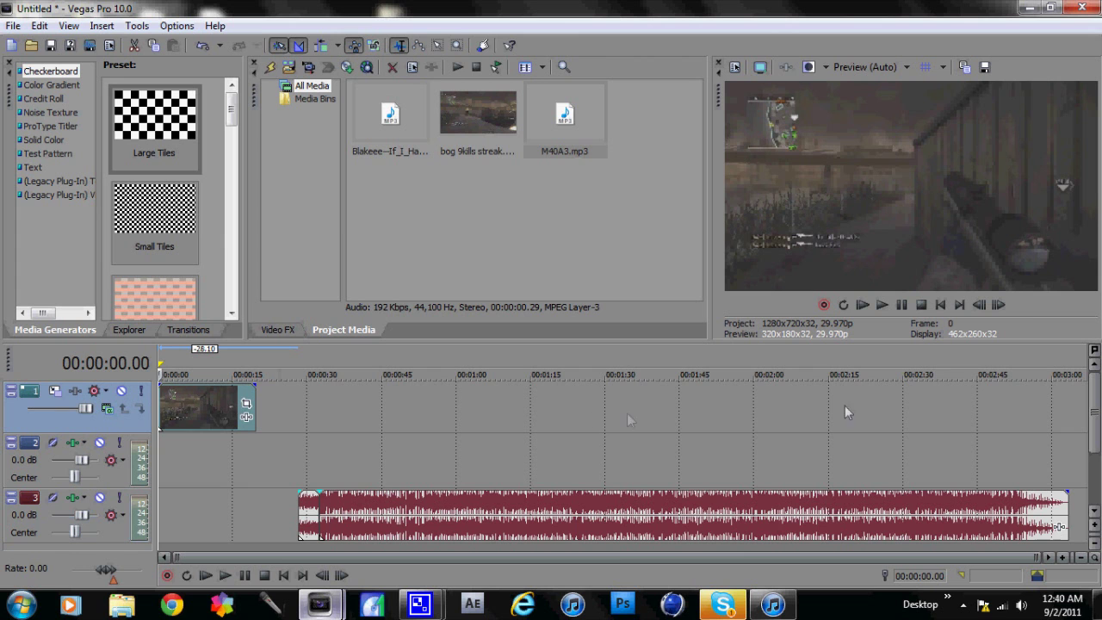
click(998, 304)
click(999, 305)
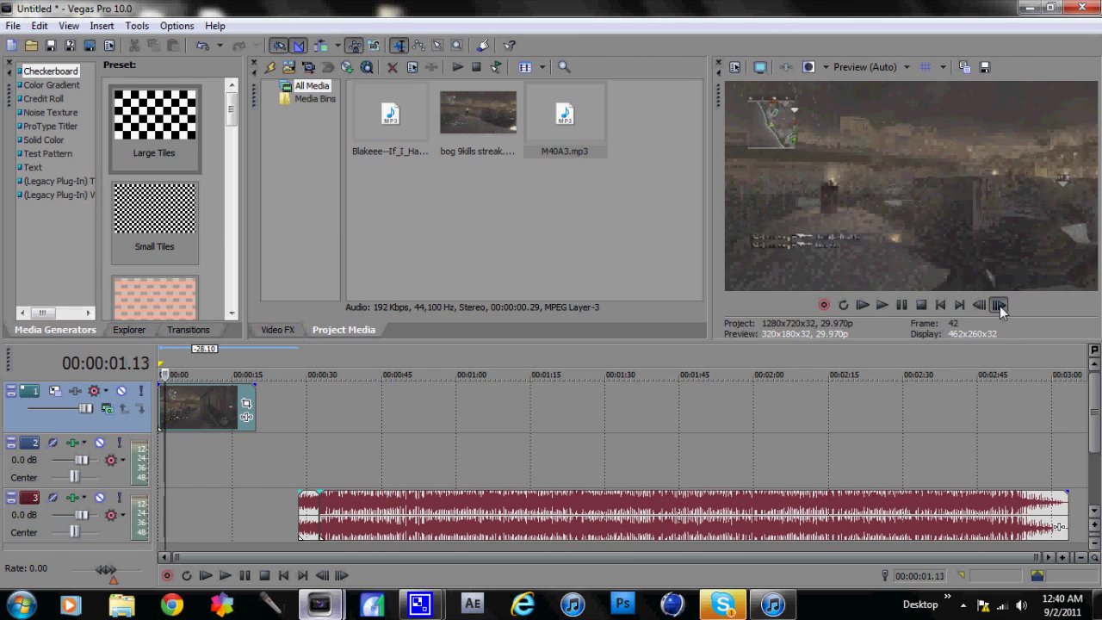
click(998, 305)
click(998, 305)
click(998, 305)
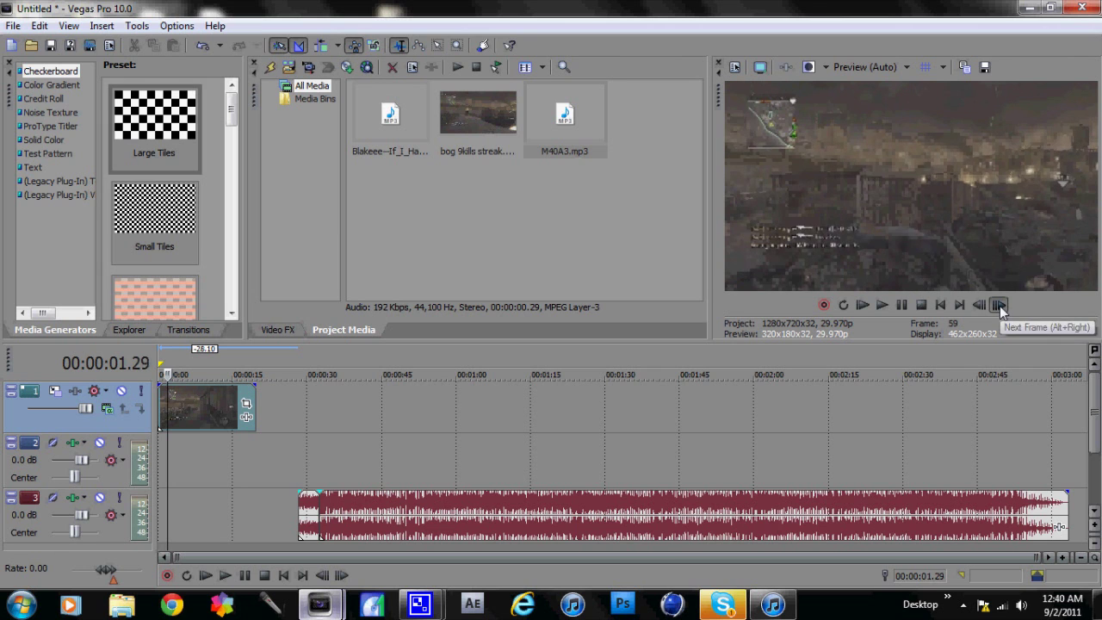
click(998, 305)
click(998, 305)
click(998, 305)
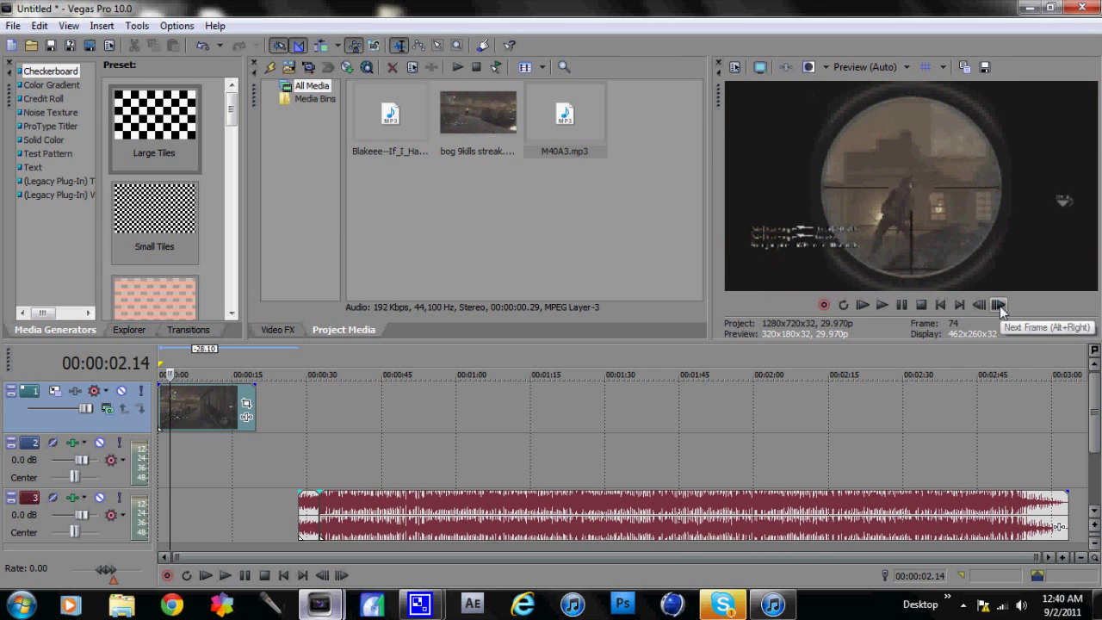
click(998, 305)
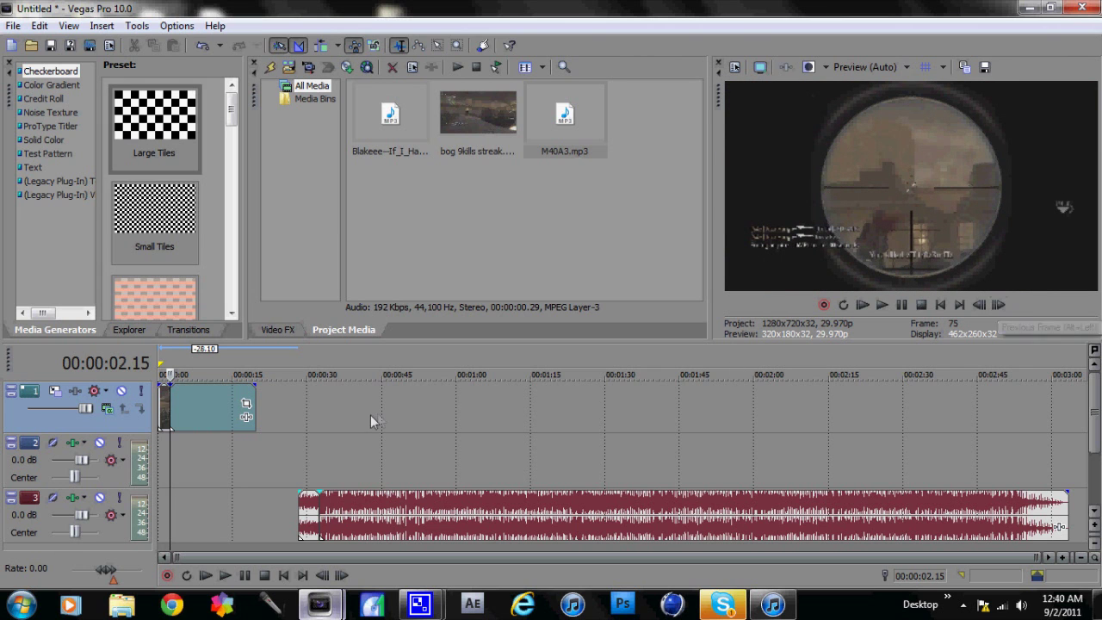
Step: Move the short song section to the project start with a fade-in and start the main song section at the 00:00:02.15 video cut
click(256, 508)
drag(255, 508, 158, 506)
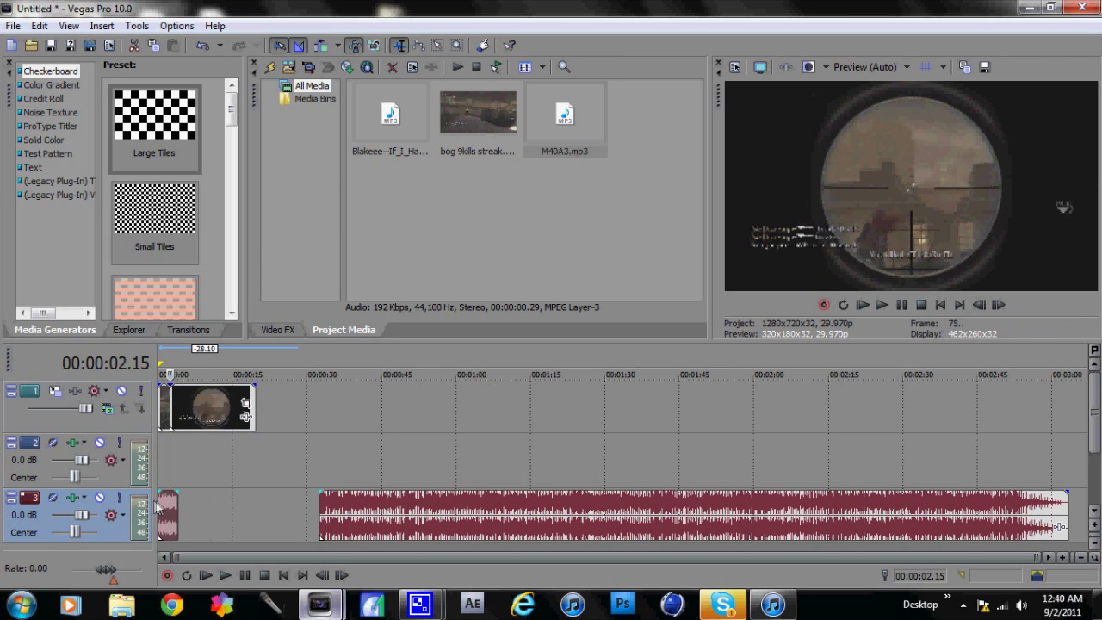
mouse_move(160, 501)
mouse_down()
mouse_move(172, 500)
mouse_move(167, 506)
mouse_up()
drag(329, 514, 160, 508)
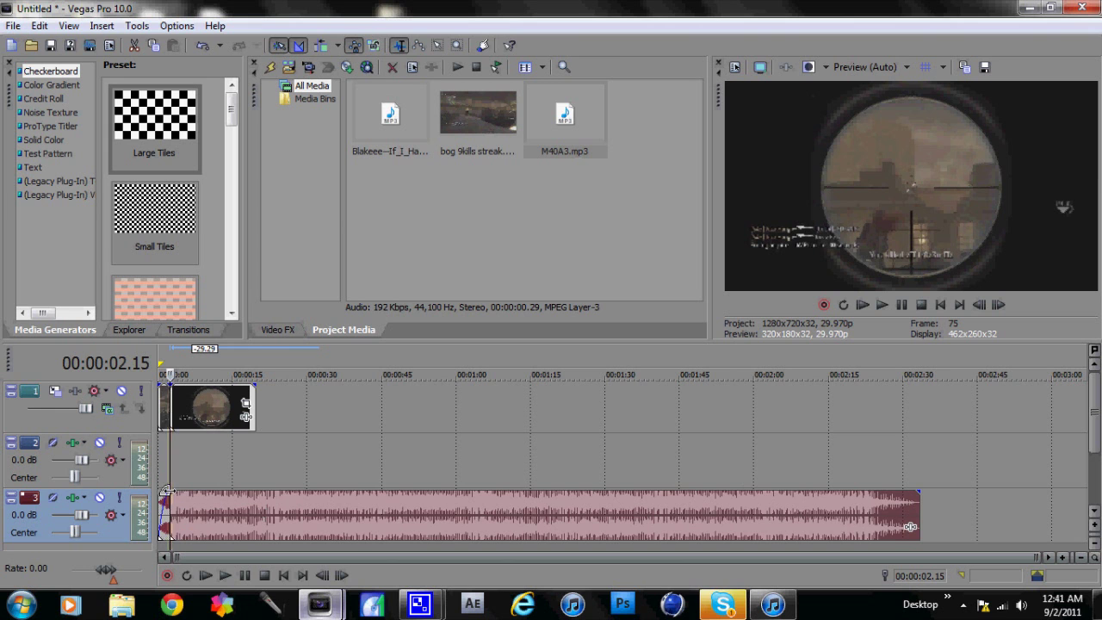
Step: Place the M40A3.mp3 sound on audio track 2 at the 00:00:02.15 video cut and lower that track's volume to -5.5 dB
click(161, 407)
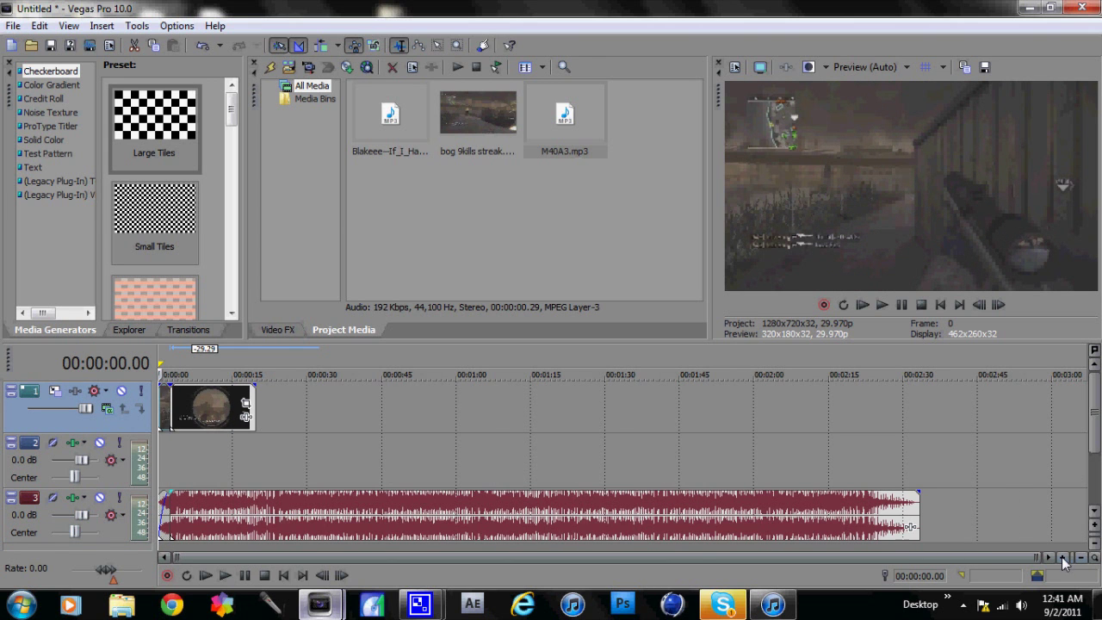
click(1063, 558)
click(1063, 558)
click(195, 413)
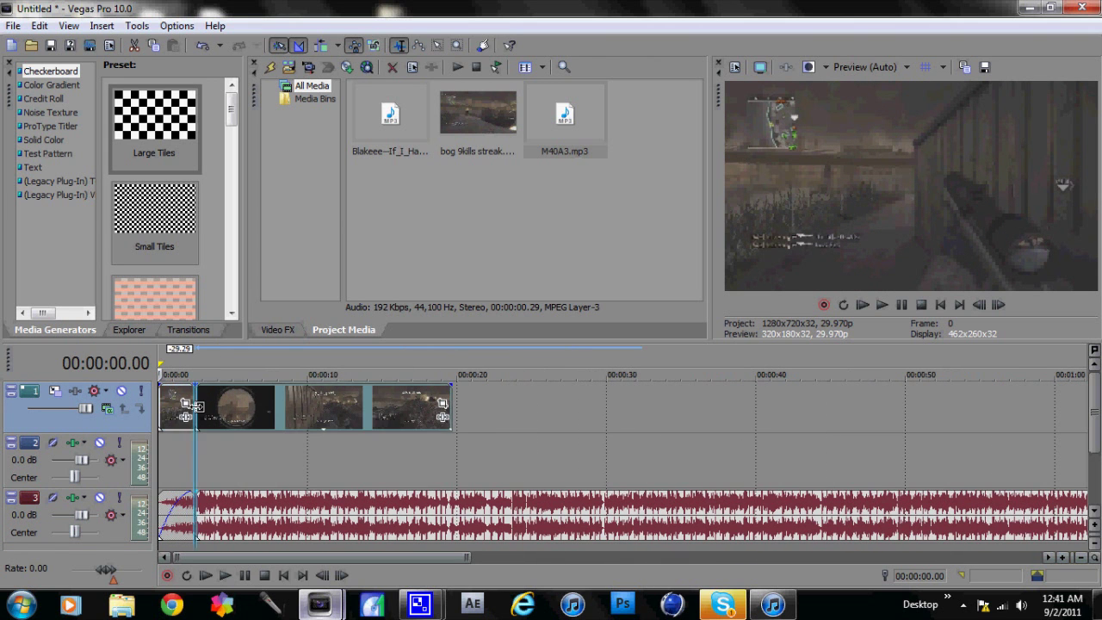
drag(561, 125, 202, 461)
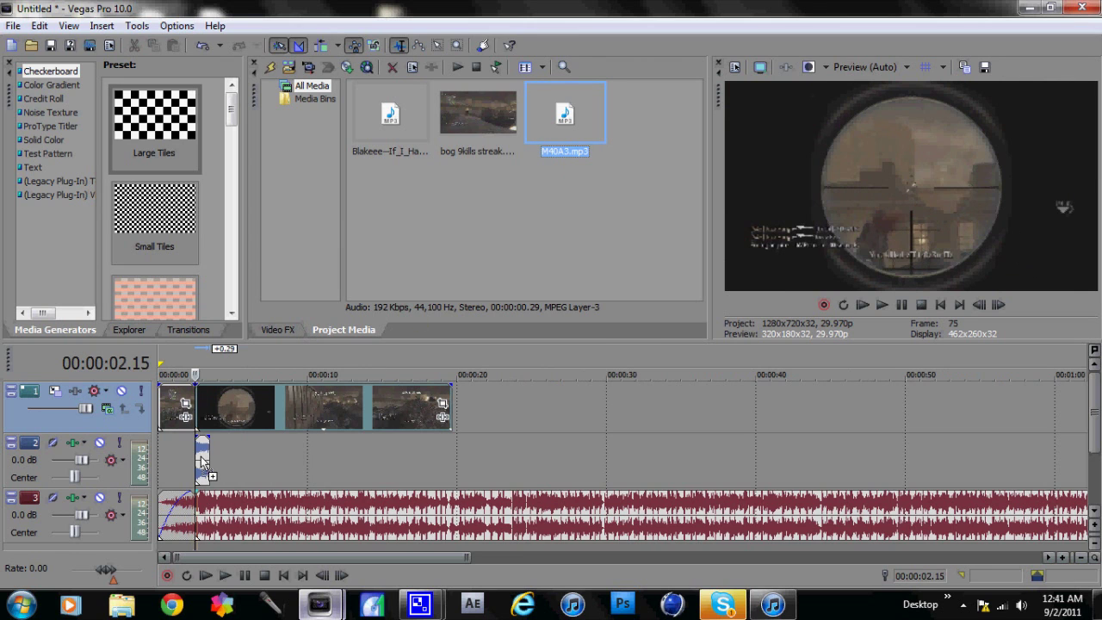
click(82, 465)
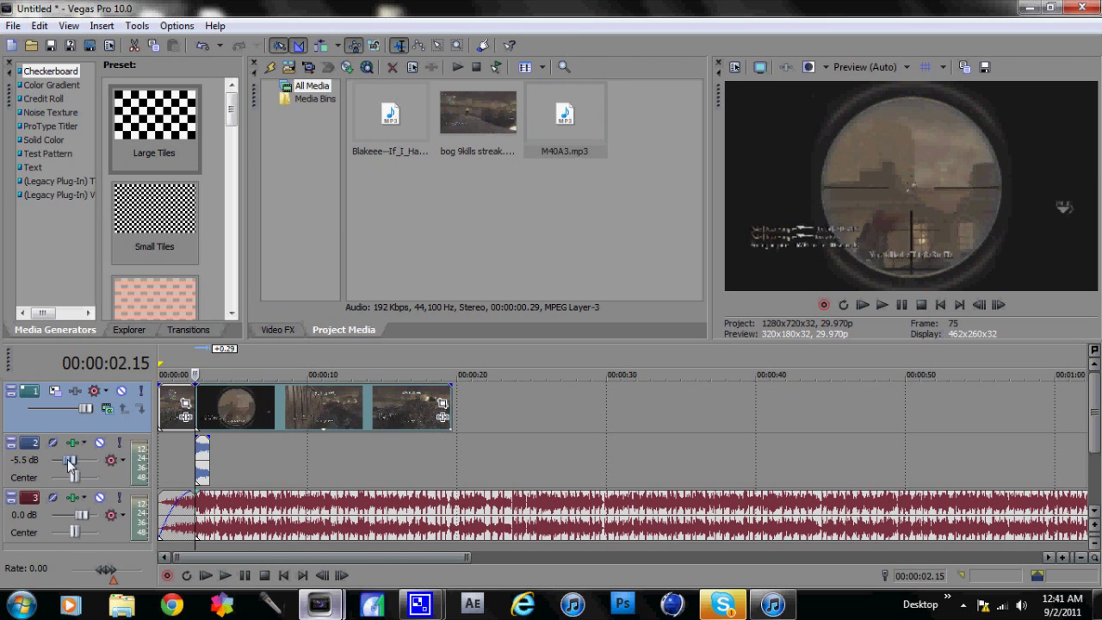
Step: Play the opening through the first shot and check the gunshot and song section against the video cut
click(172, 444)
key(space)
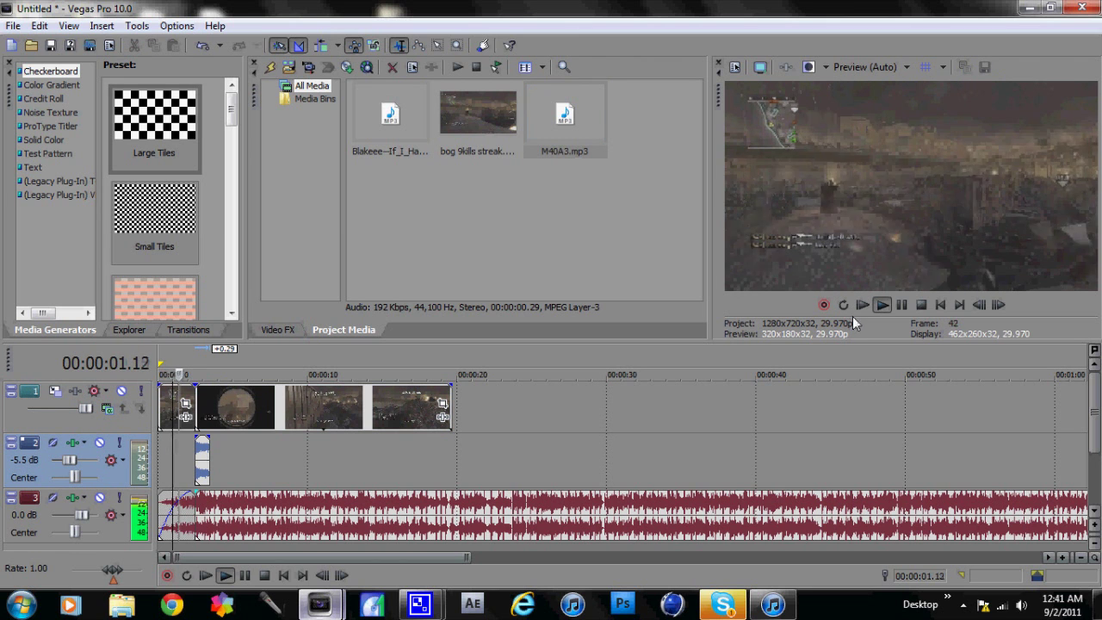
click(899, 305)
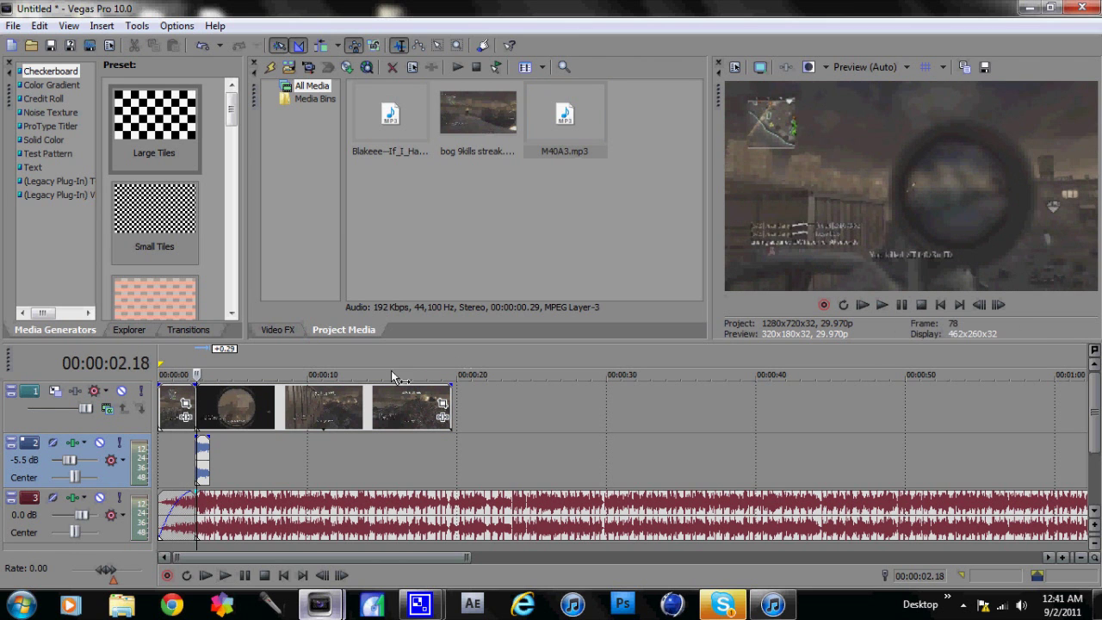
click(167, 407)
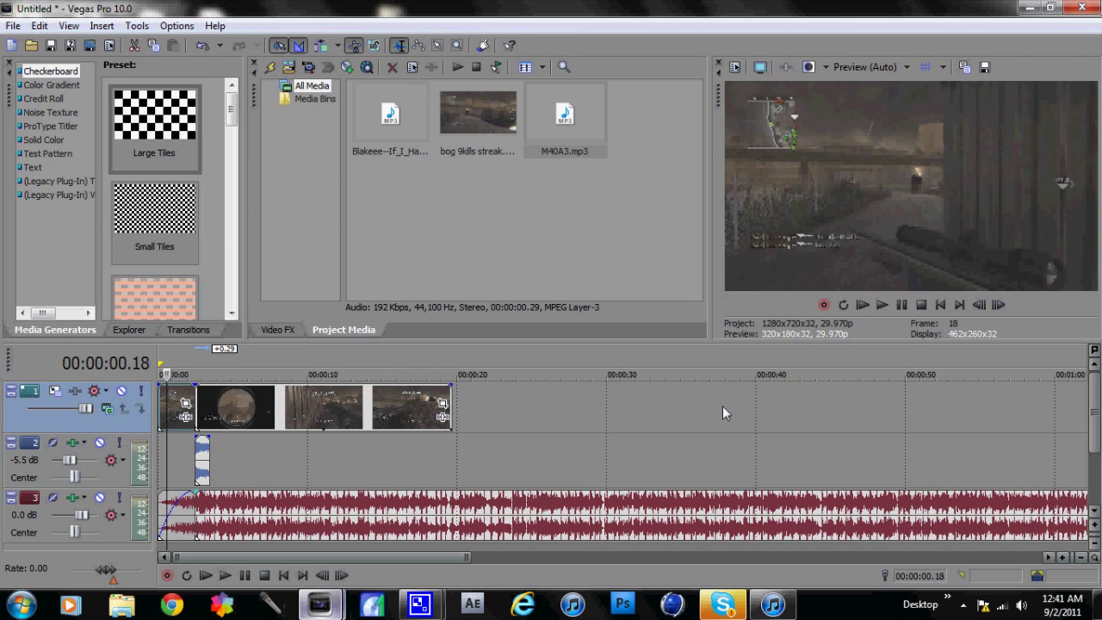
click(184, 515)
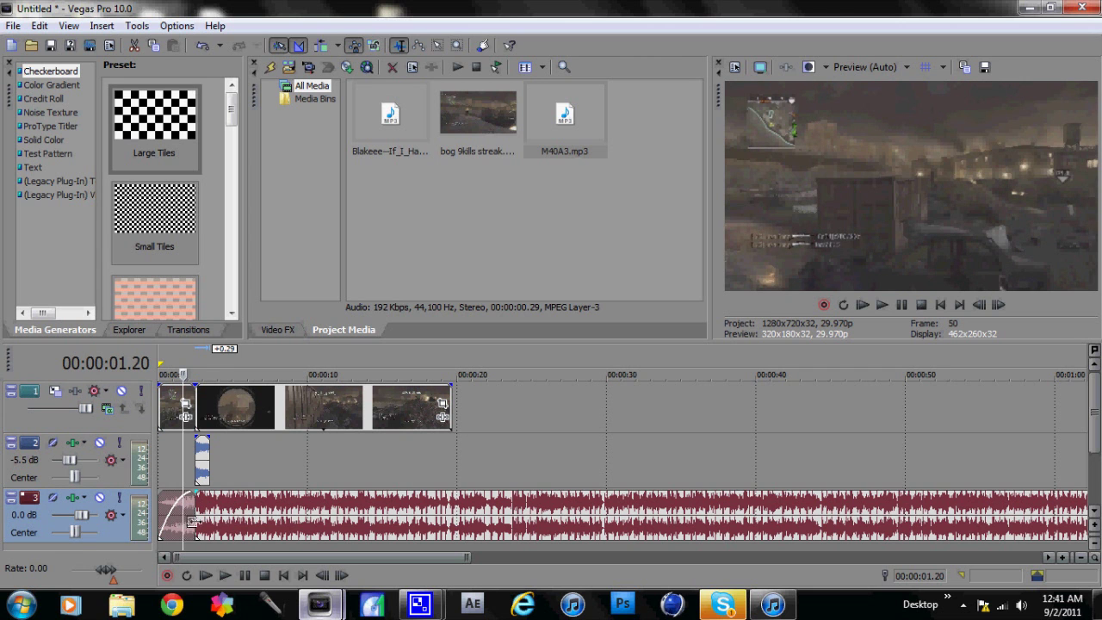
click(197, 511)
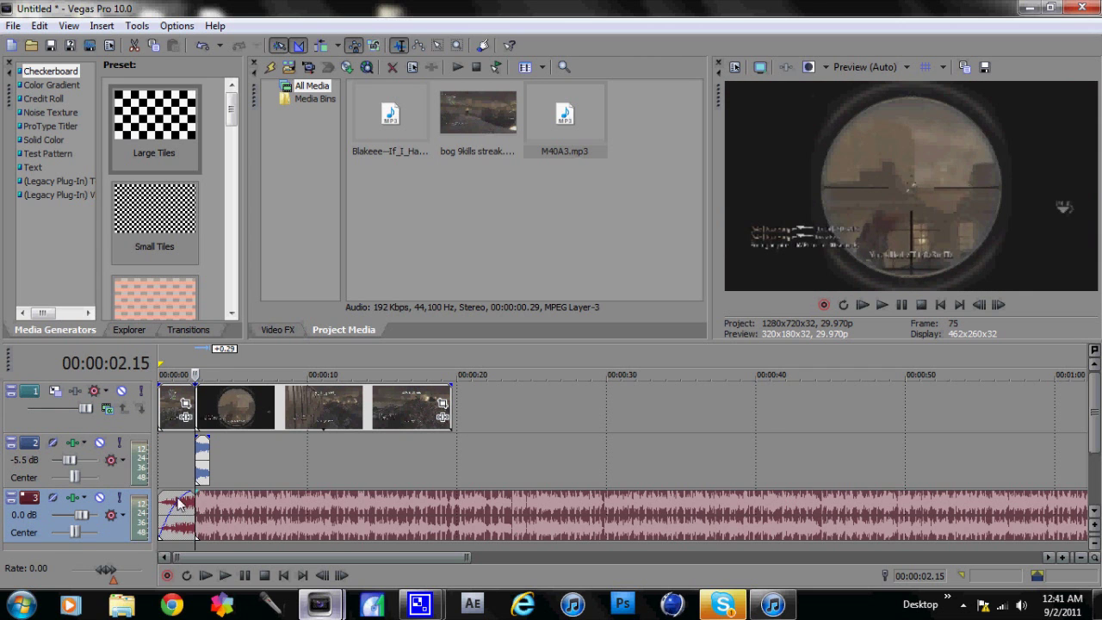
Step: Raise the system volume, play from 00:00:01.01 and drop seven timeline markers on the song's beats until about 00:00:10
click(175, 521)
key(XF86AudioRaiseVolume)
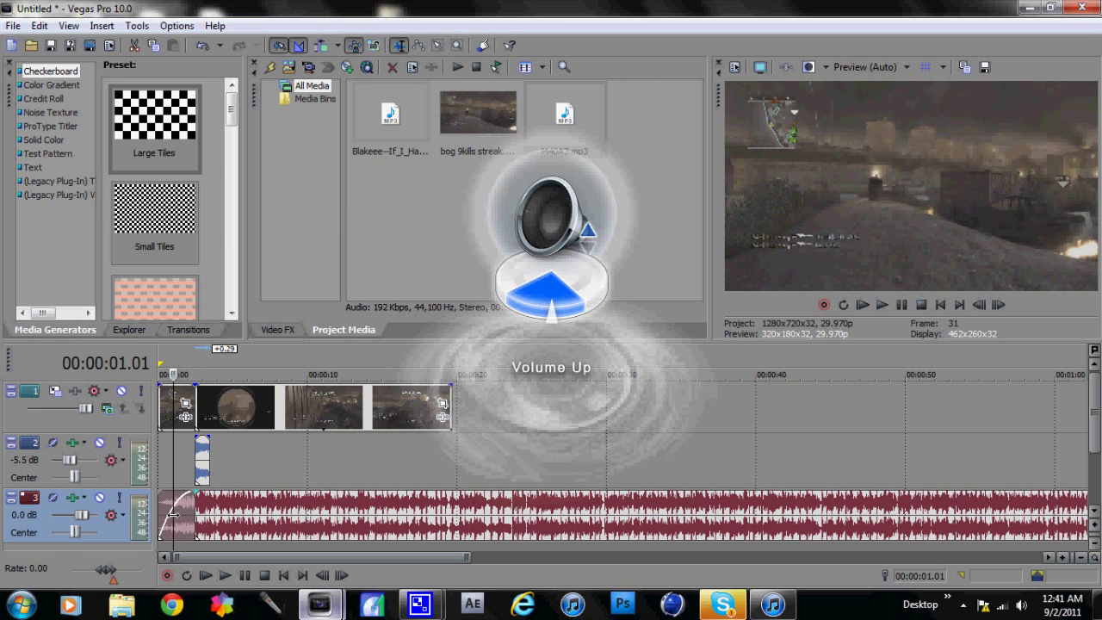
key(space)
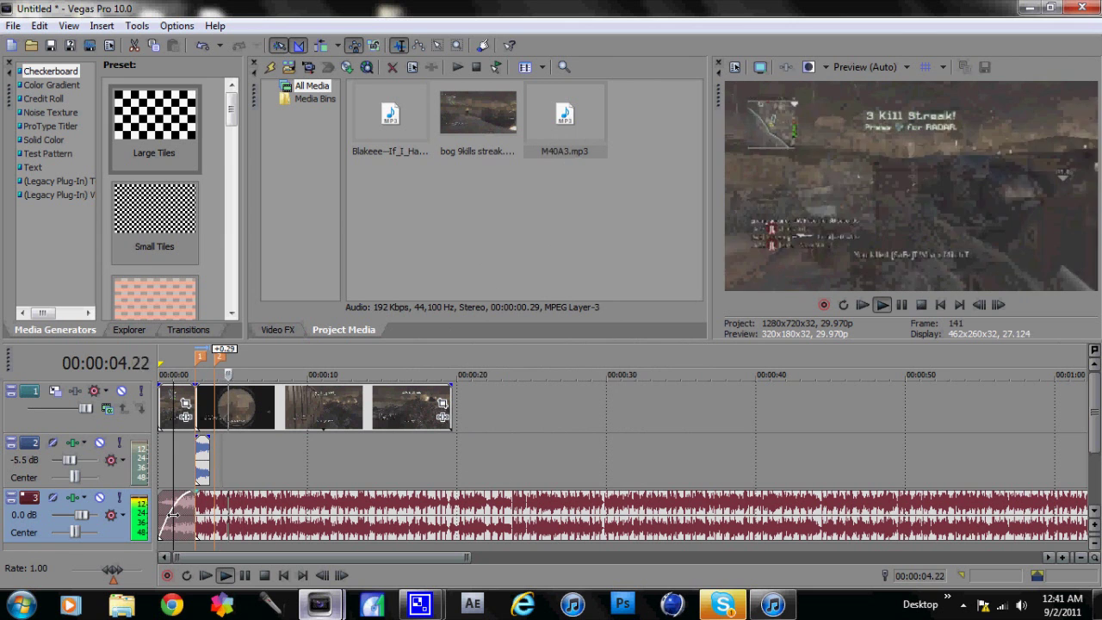
key(m)
key(m)
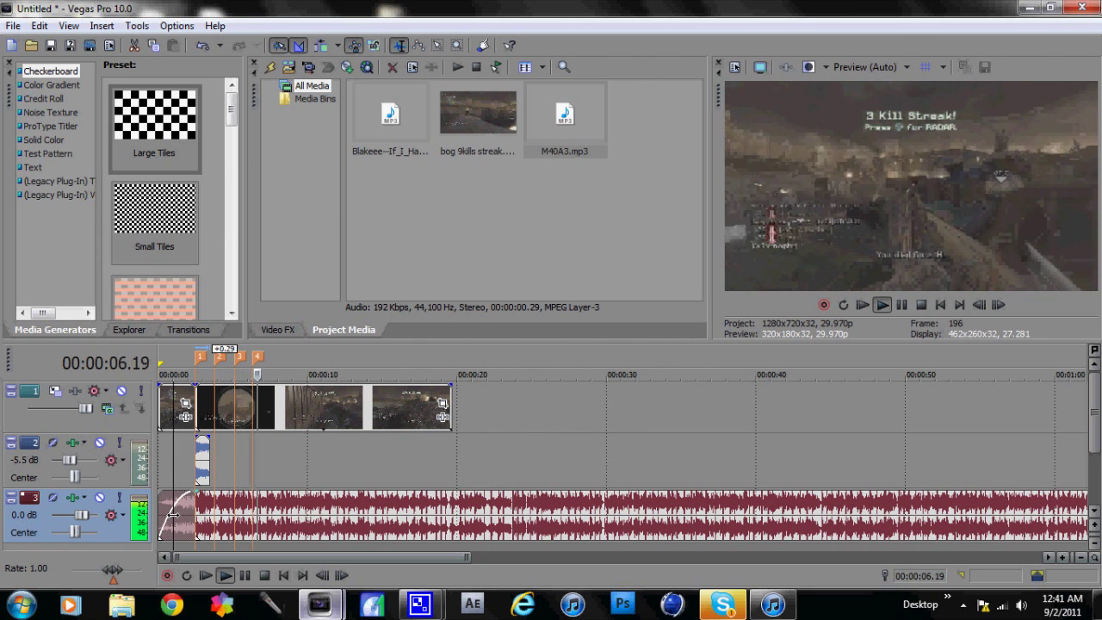
key(m)
key(m)
key(m)
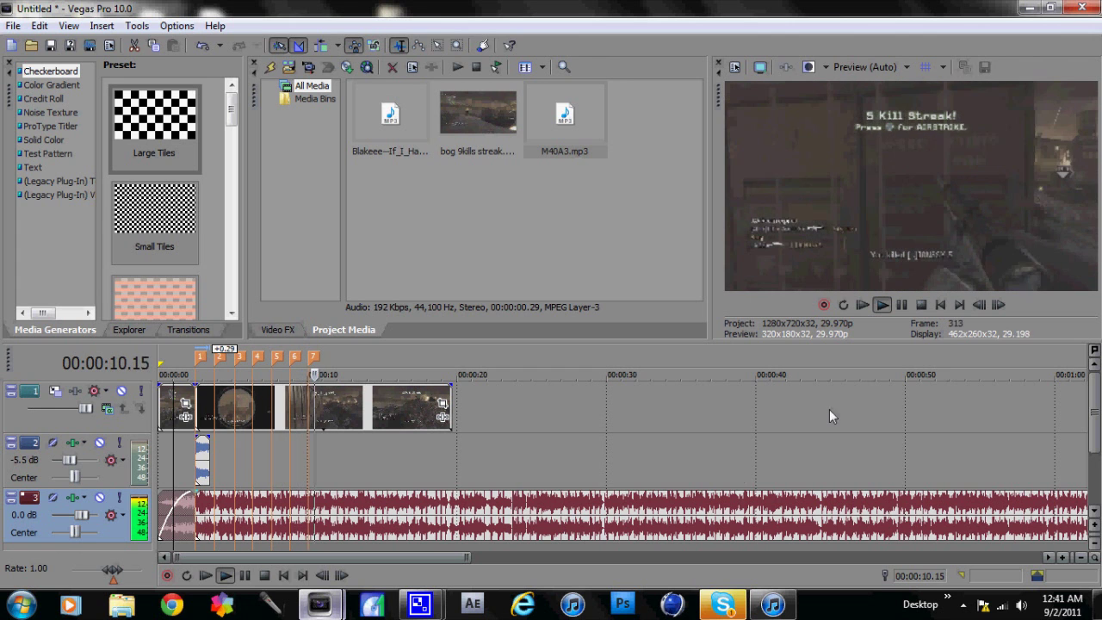
click(902, 305)
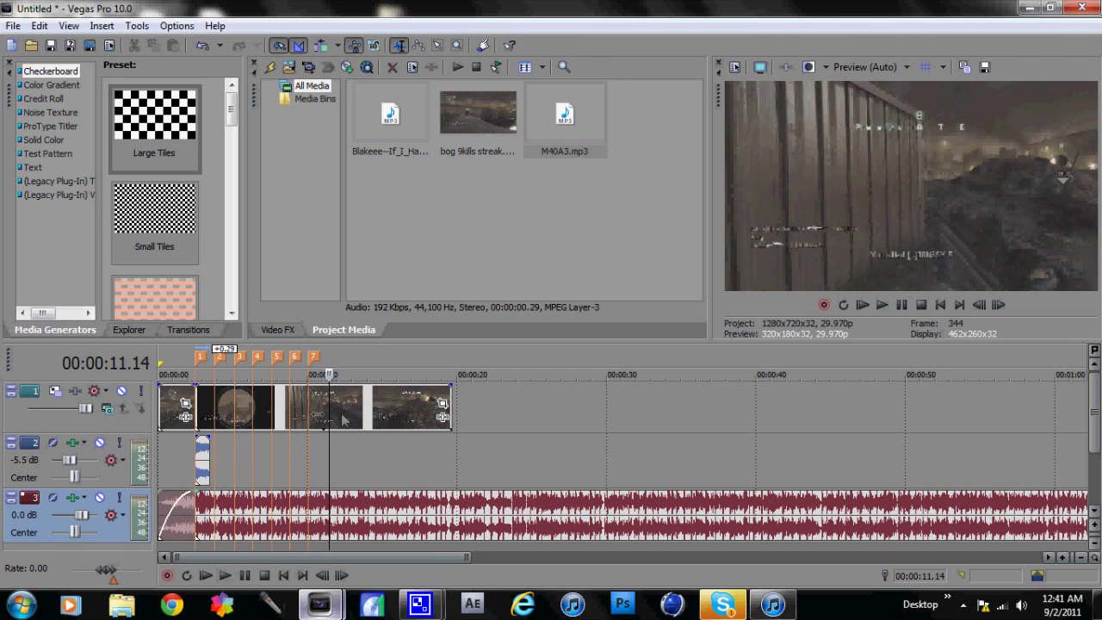
Step: Try splitting the M40A3 sound at 00:00:02.20 and undo that split
click(187, 398)
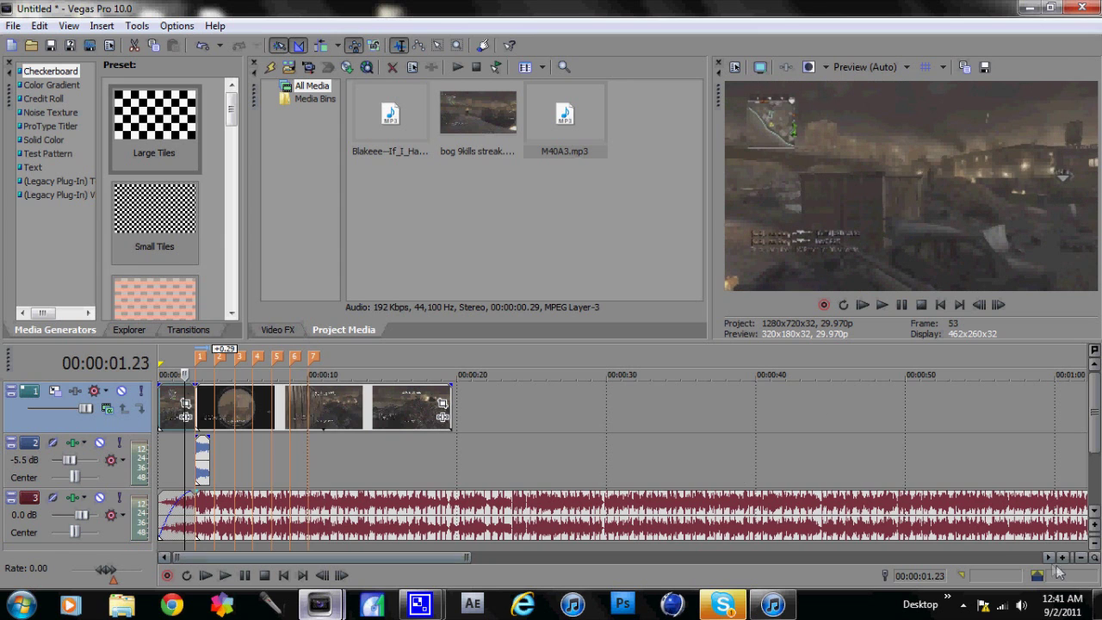
click(1059, 559)
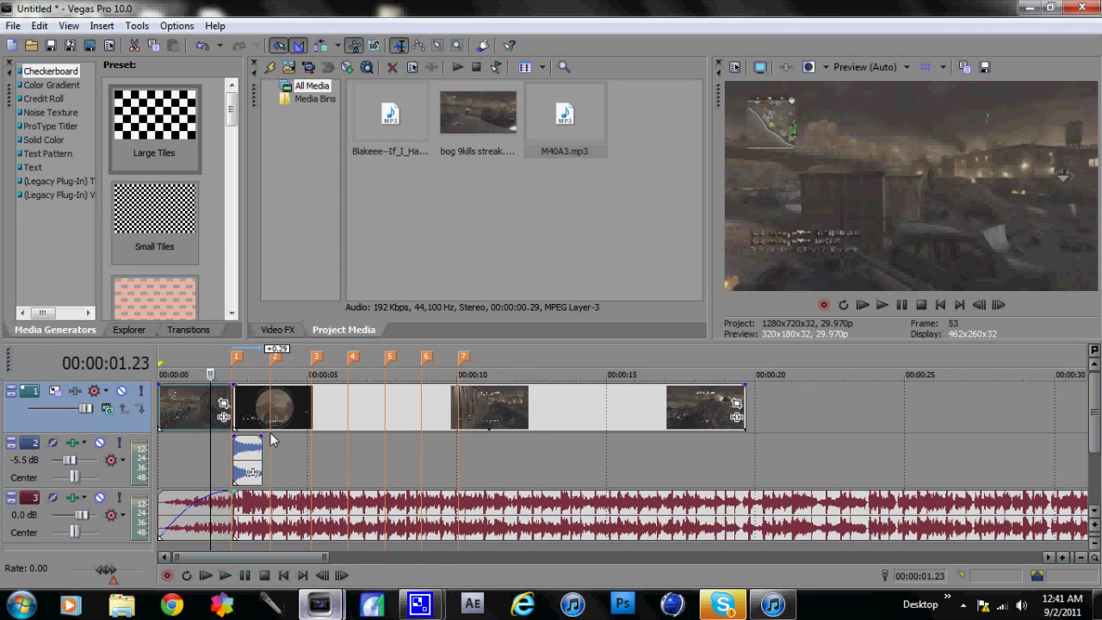
click(233, 454)
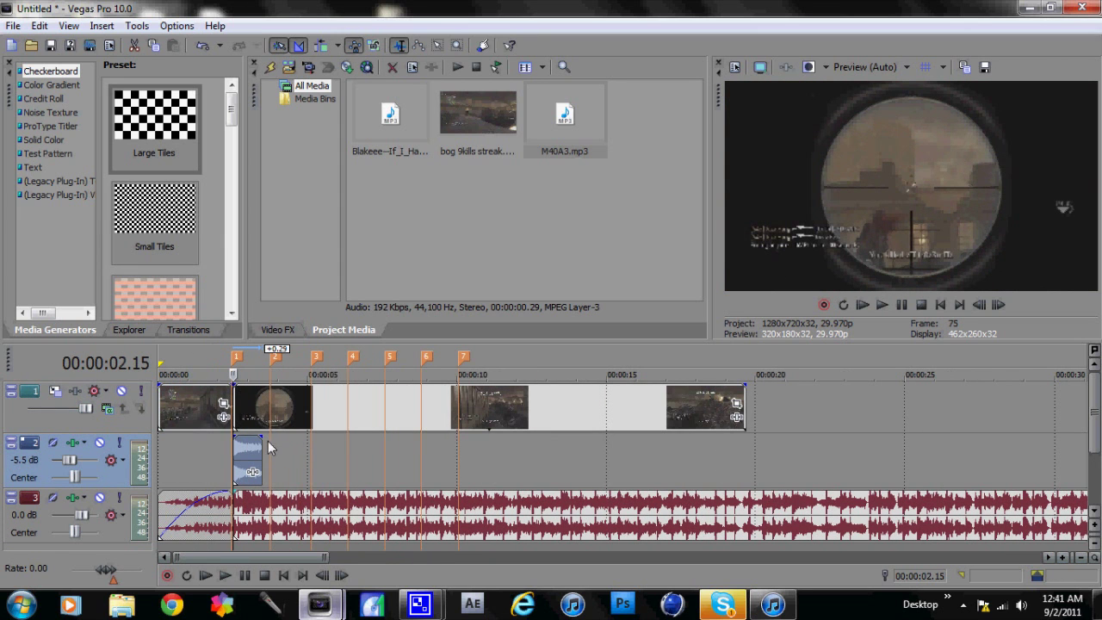
click(999, 306)
click(999, 306)
click(999, 306)
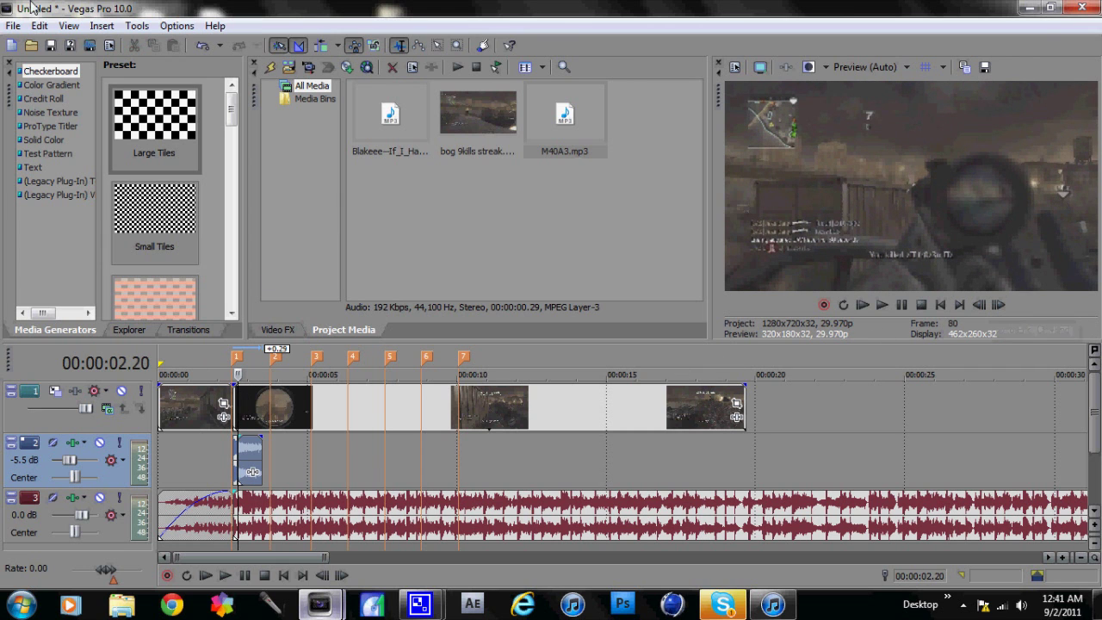
click(39, 29)
click(69, 46)
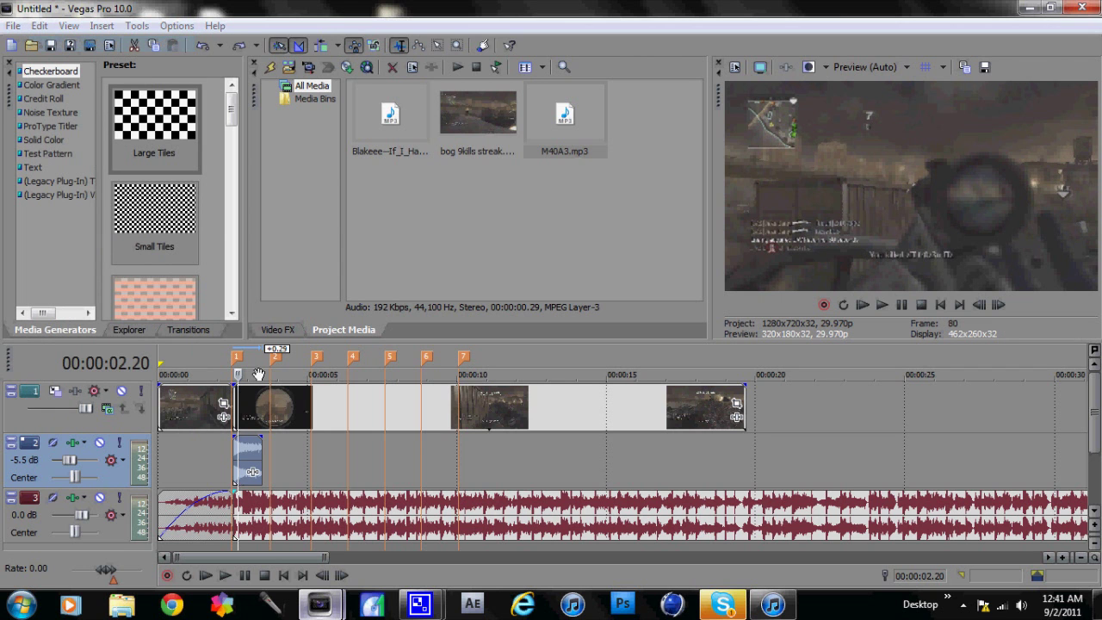
Step: Split the video section after the first cut at 00:00:02.28, just after the first shot
click(245, 401)
click(242, 399)
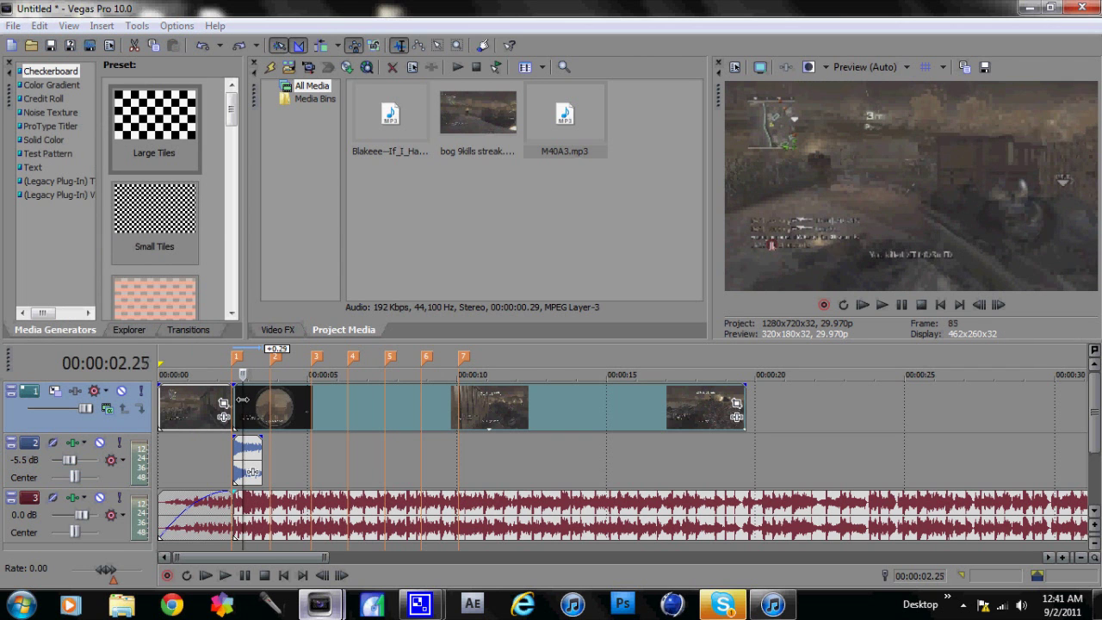
click(982, 304)
click(996, 305)
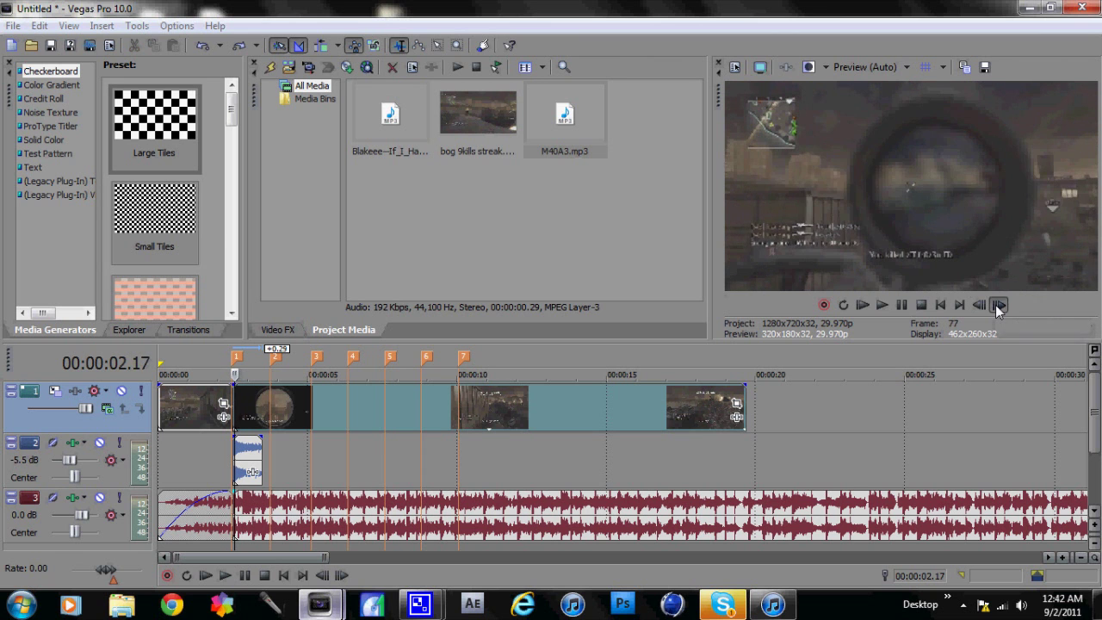
click(996, 305)
click(996, 305)
click(997, 305)
click(998, 305)
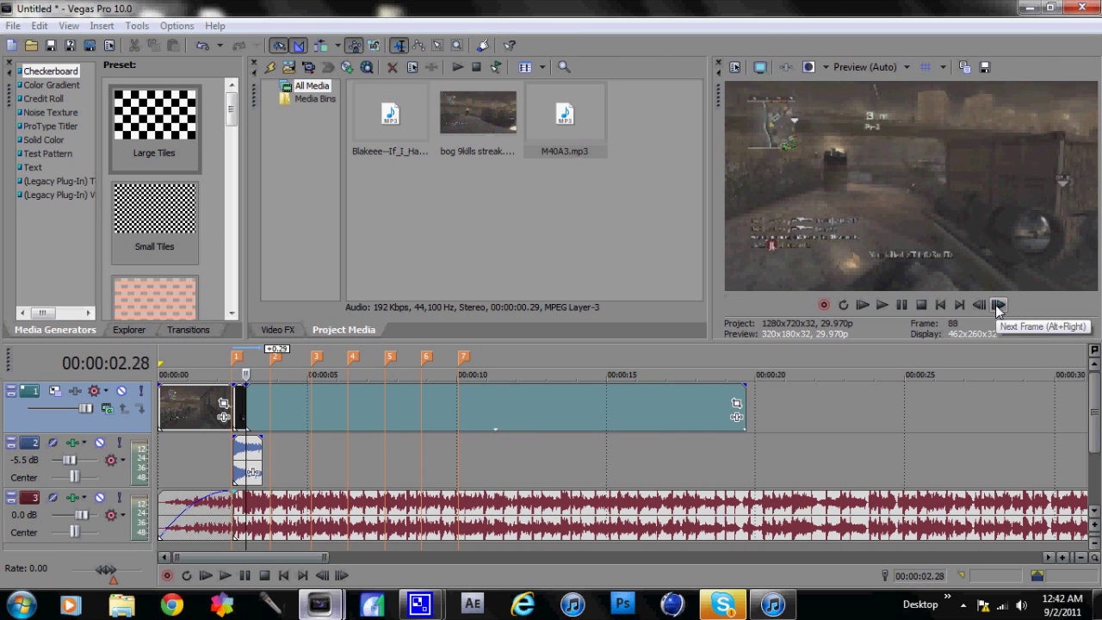
Step: Step through the frames after the first shot and split the video at 00:00:04.10, where the scope view is full for the second kill
click(998, 305)
click(999, 306)
click(999, 305)
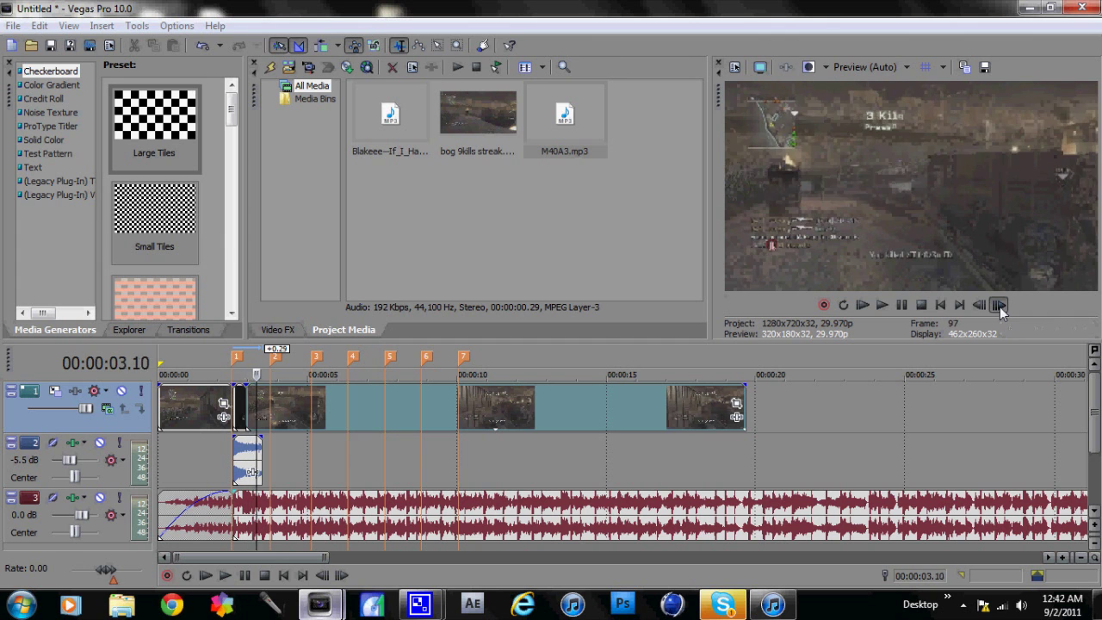
click(999, 306)
click(999, 306)
click(999, 305)
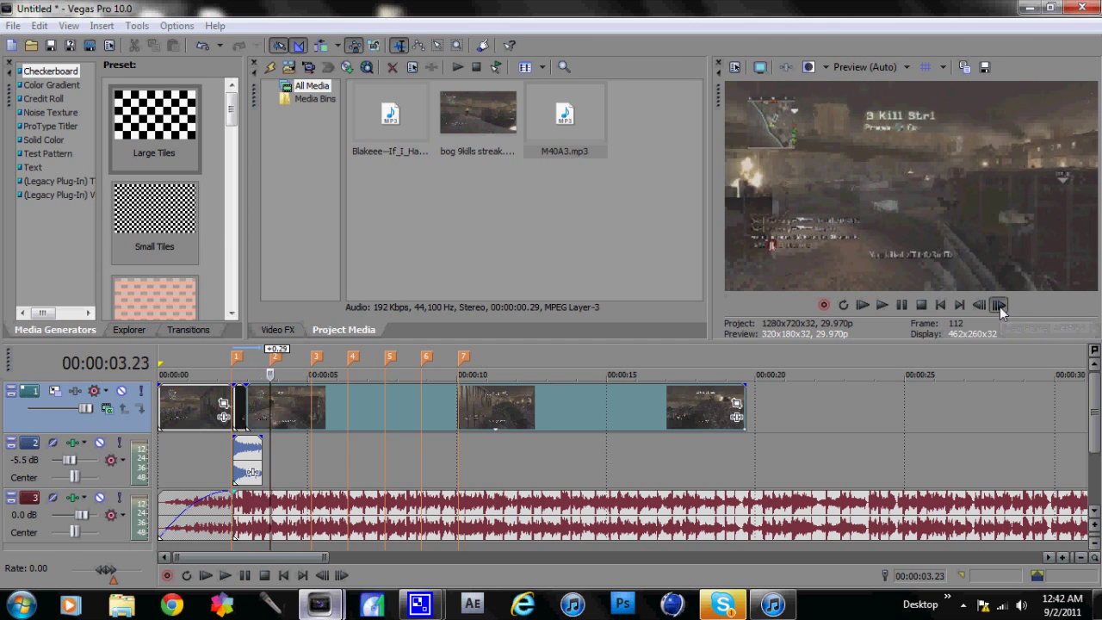
click(999, 306)
click(999, 306)
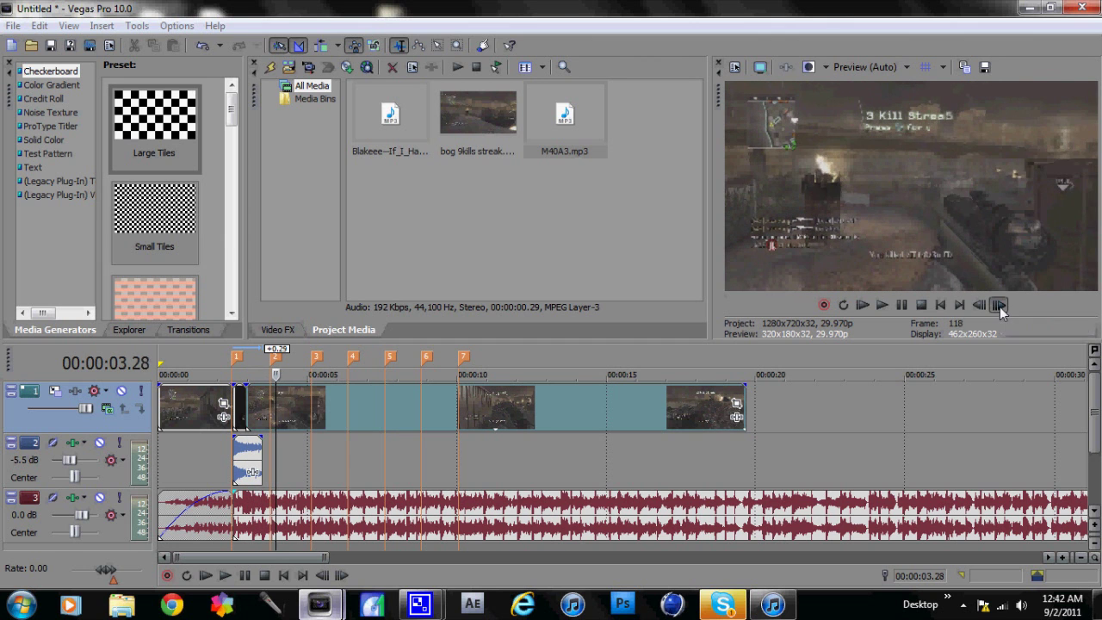
click(999, 305)
click(999, 306)
click(999, 306)
click(999, 306)
click(999, 306)
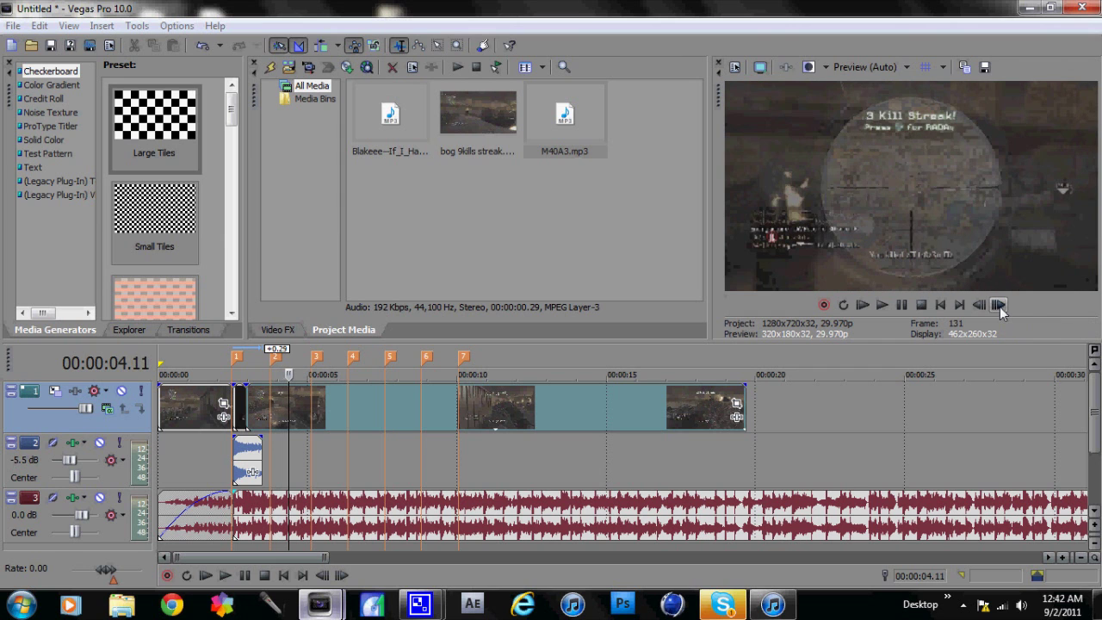
click(980, 306)
key(s)
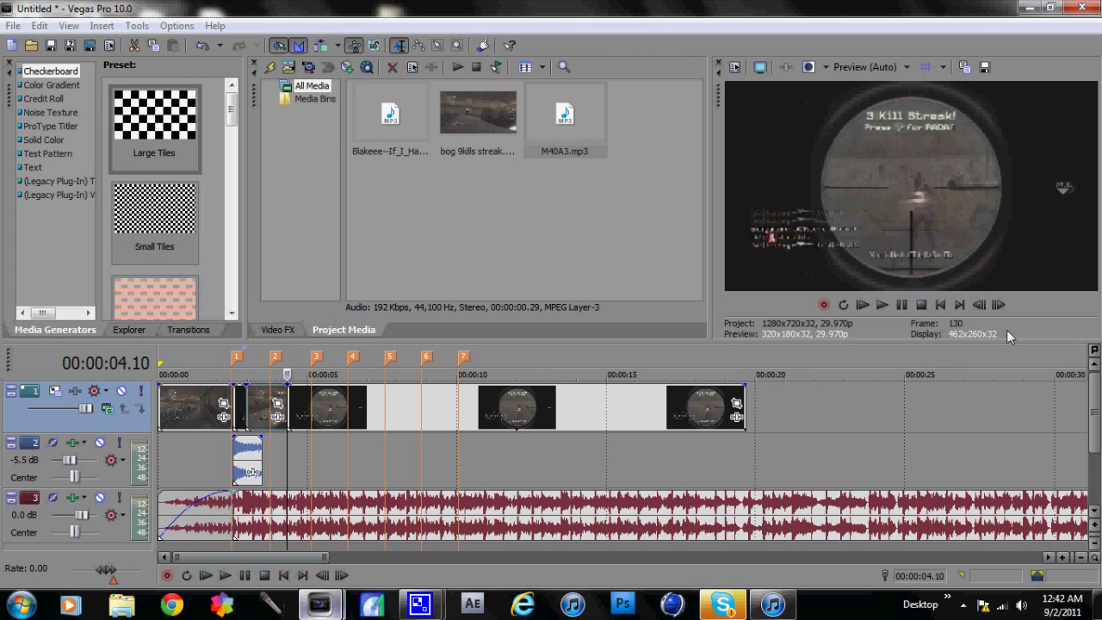
Step: Split the video at 00:00:04.01, before the scope is raised, and remove the short piece between this cut and 00:00:04.10
click(980, 305)
click(980, 306)
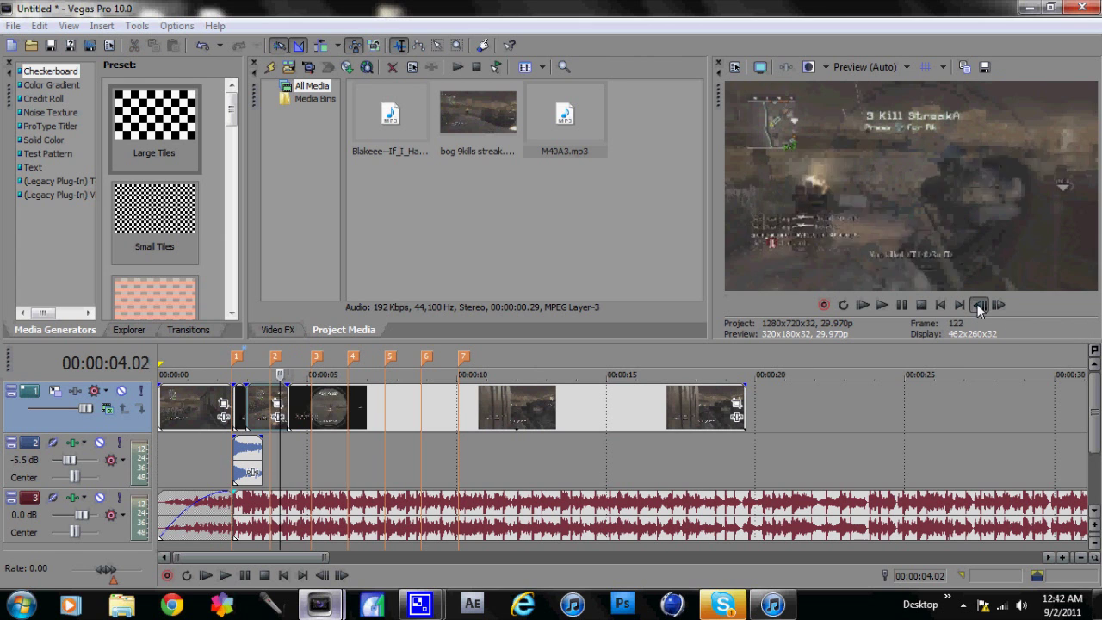
click(980, 306)
click(999, 306)
click(999, 306)
click(998, 306)
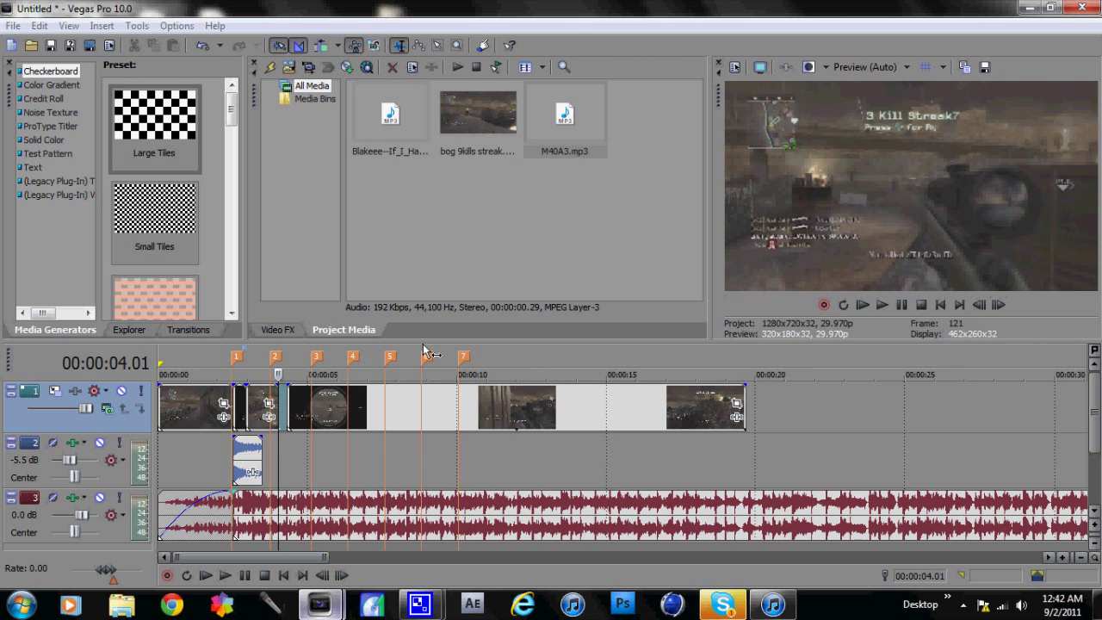
Step: Slide the later clips into a short crossfade so the scoped clip starts at marker 2, and place the M40A3.mp3 gunshot there
mouse_move(255, 412)
mouse_down()
mouse_move(288, 399)
mouse_move(246, 399)
mouse_up()
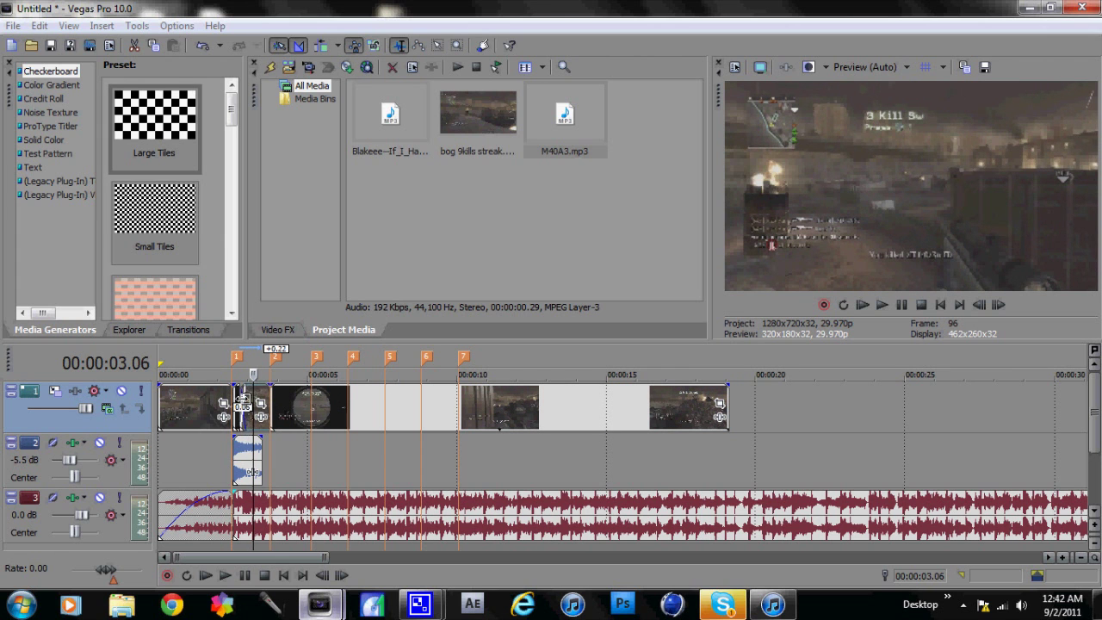
click(269, 439)
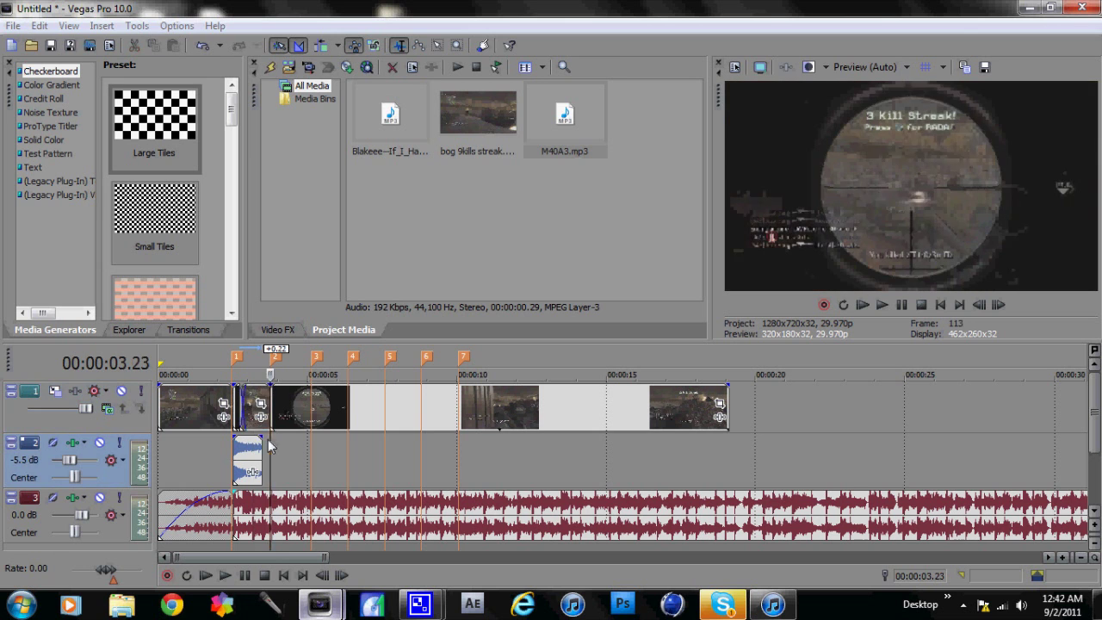
drag(564, 116, 280, 443)
Step: Play from about 00:00:01.10 to check the opening clips and gunshots against the music
click(214, 429)
key(space)
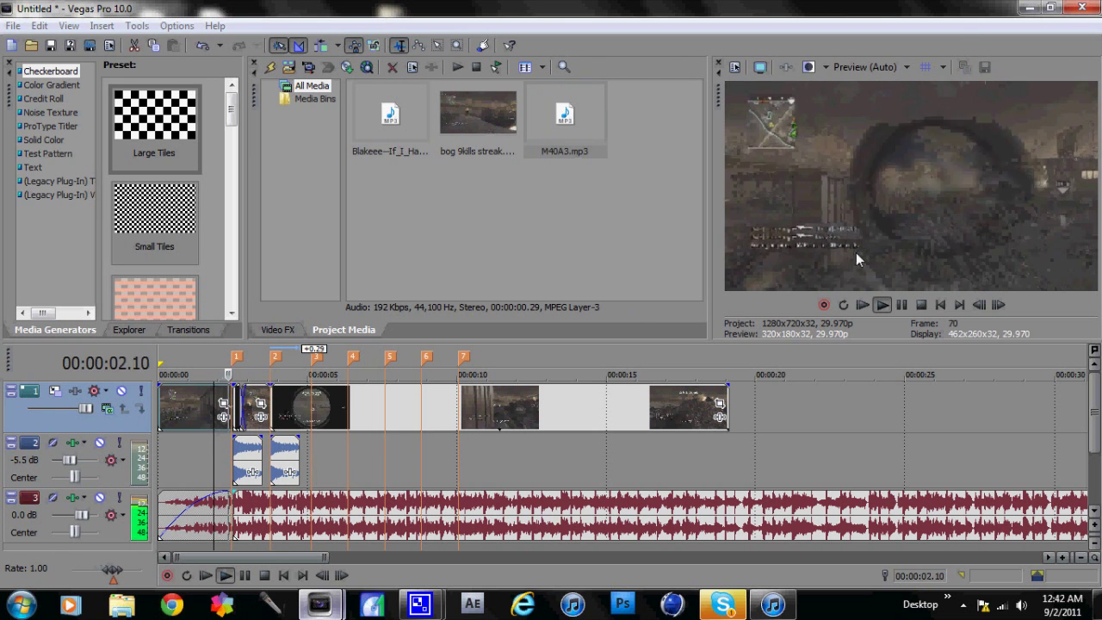
click(901, 304)
click(197, 415)
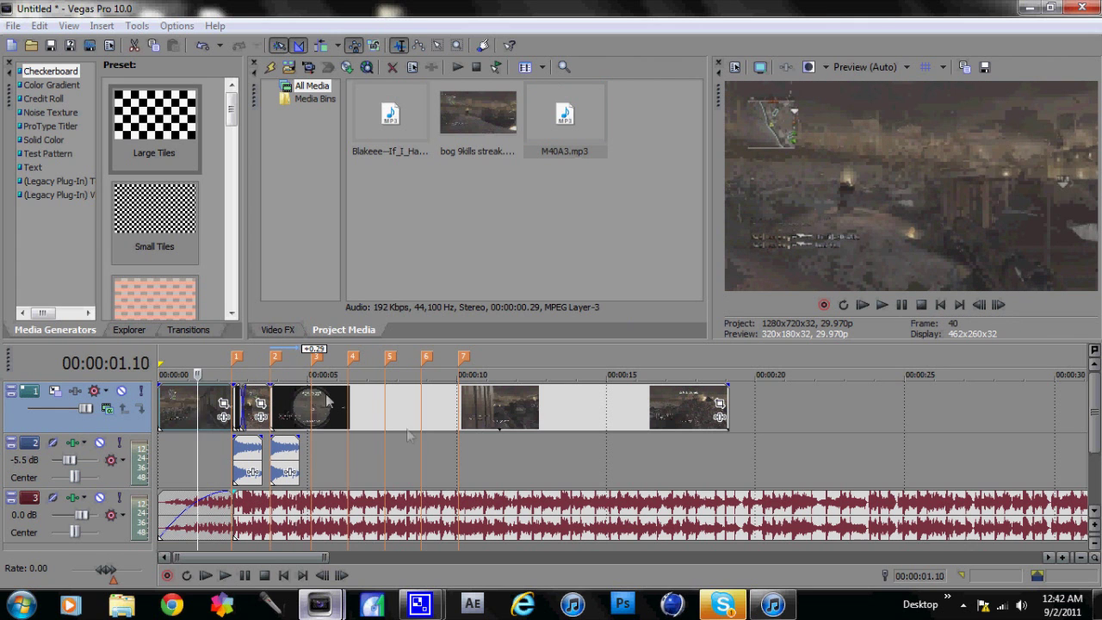
click(865, 305)
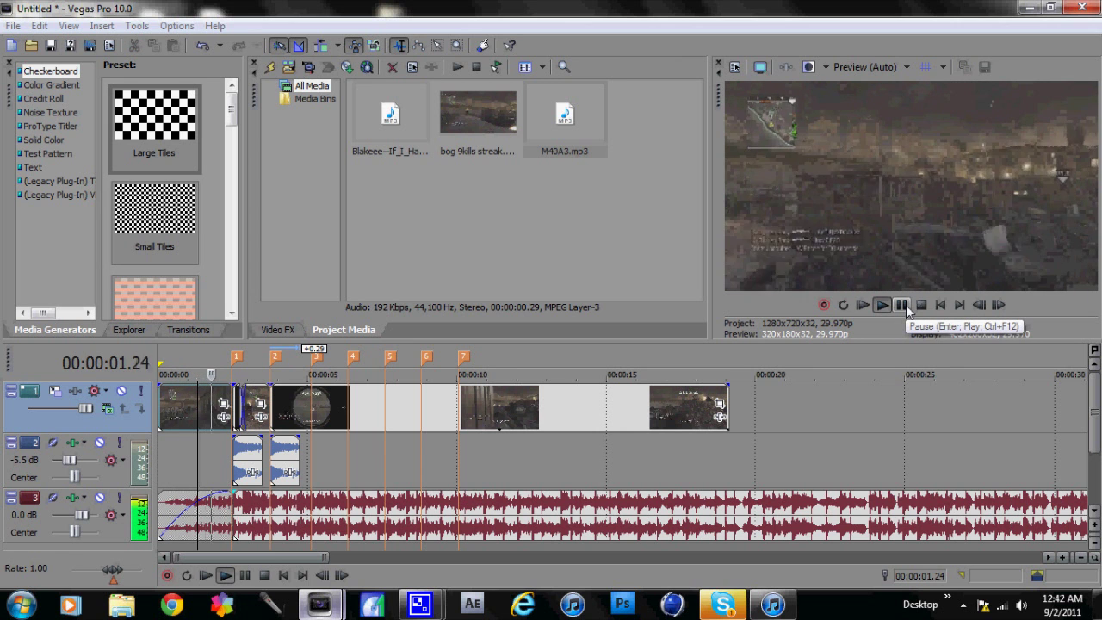
click(906, 305)
Step: Close the untitled project and switch to the finished version of the edit with its intro, beat markers and gunshots
click(1082, 8)
click(562, 259)
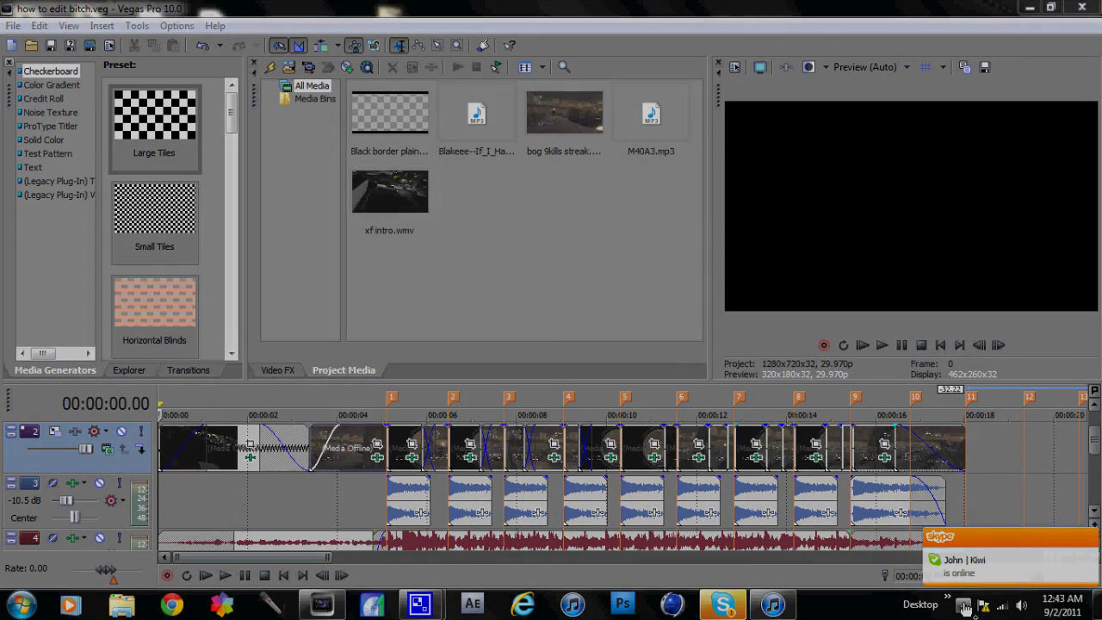
click(947, 596)
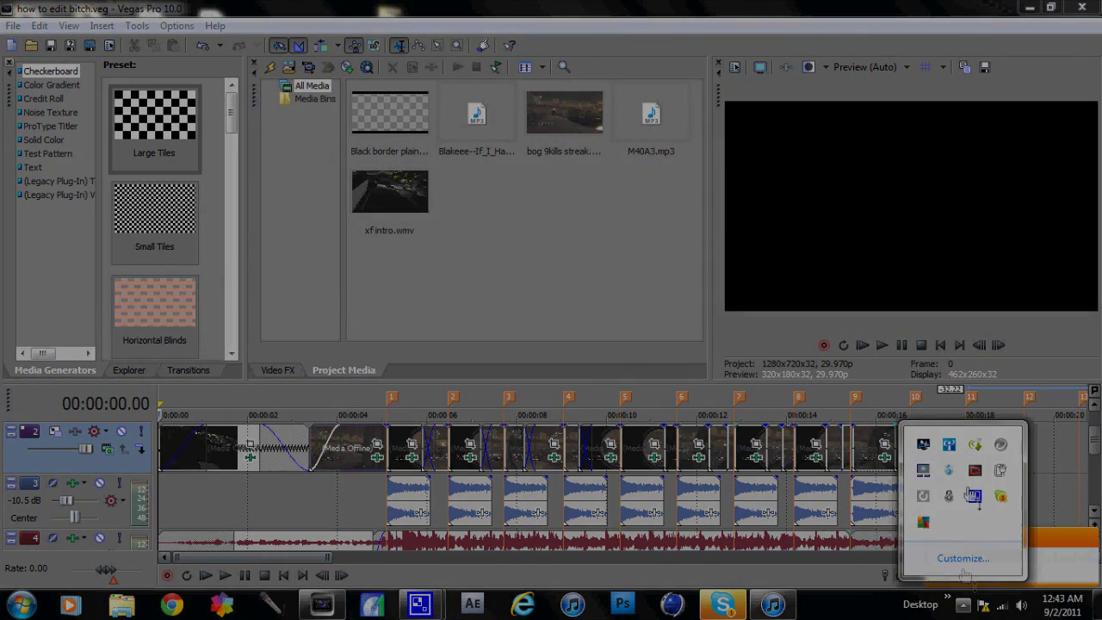
click(976, 497)
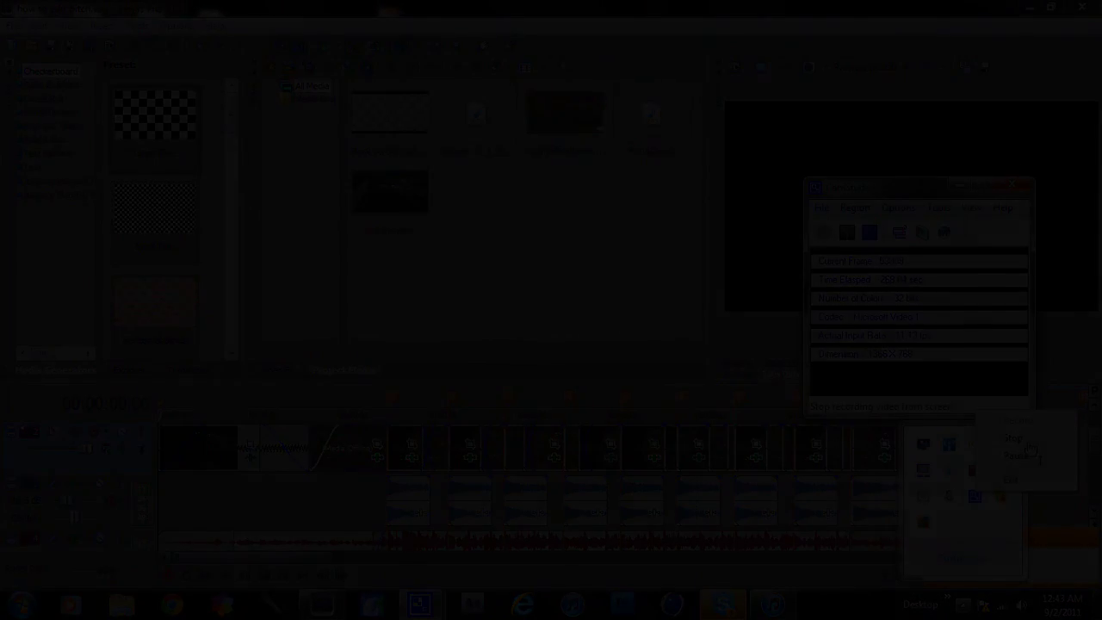